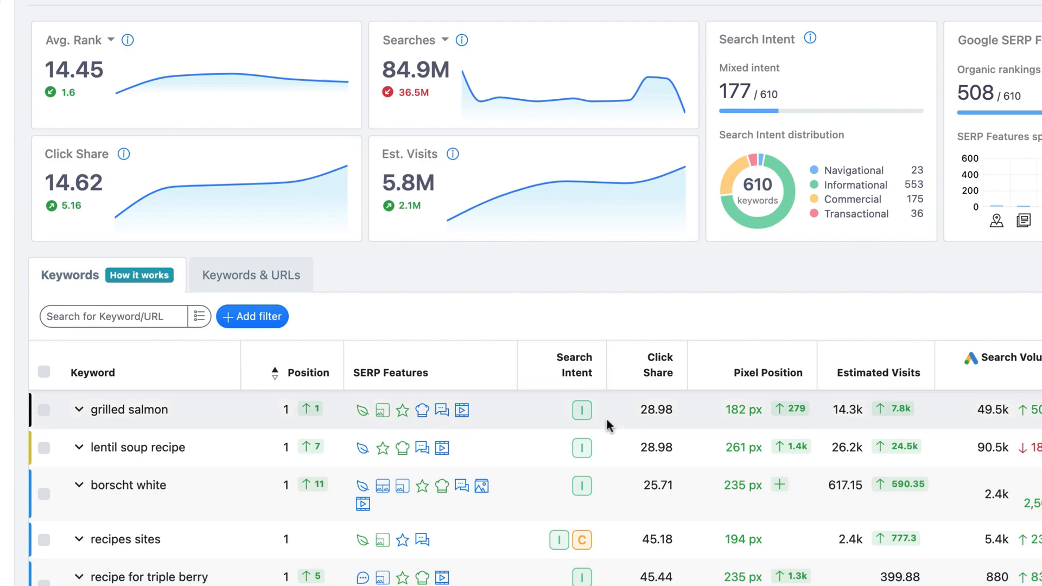
Create a forecast in Forecasting named "All Recipes Demo" with a timeframe of 6 months.
mouse_move(649, 415)
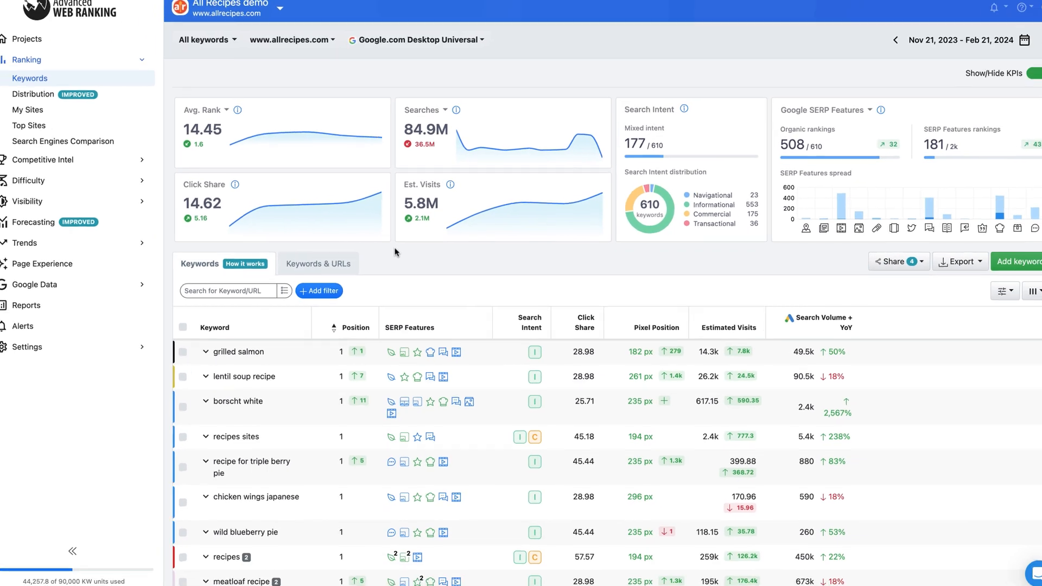
left_click(129, 222)
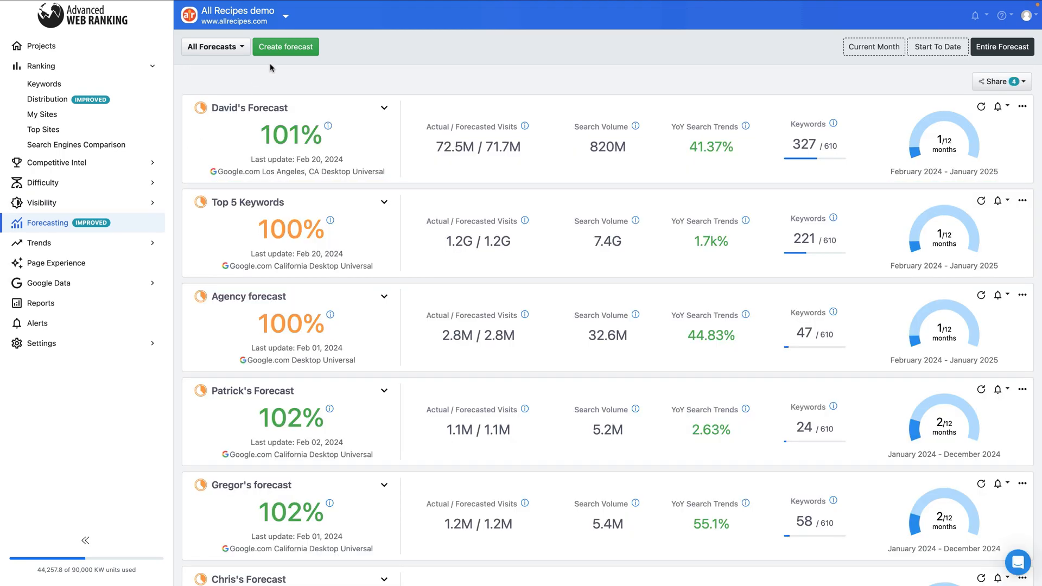
left_click(281, 51)
left_click(504, 140)
type("All Reci")
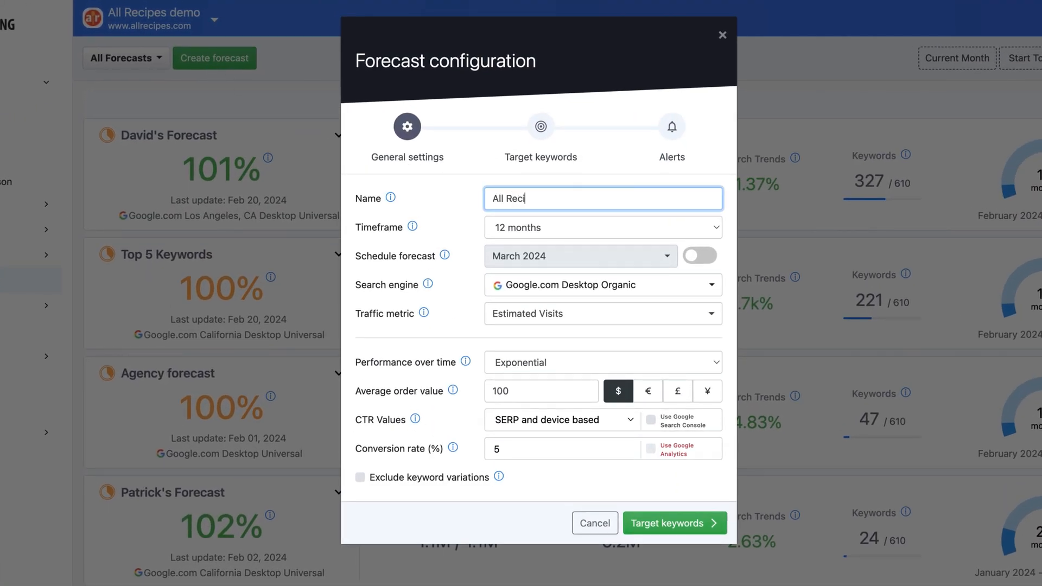
type("pes Demo")
left_click(494, 232)
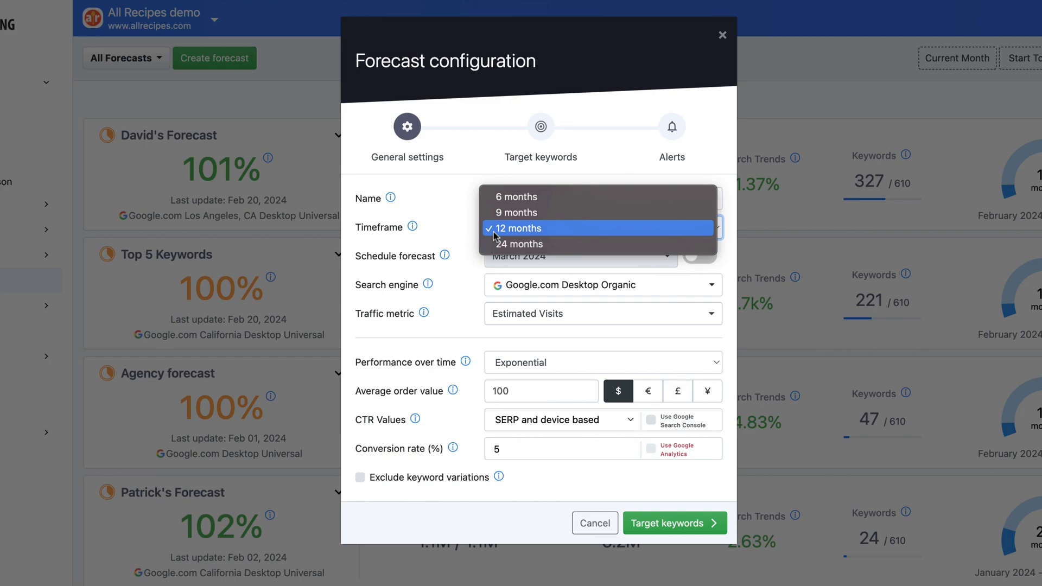
left_click(516, 196)
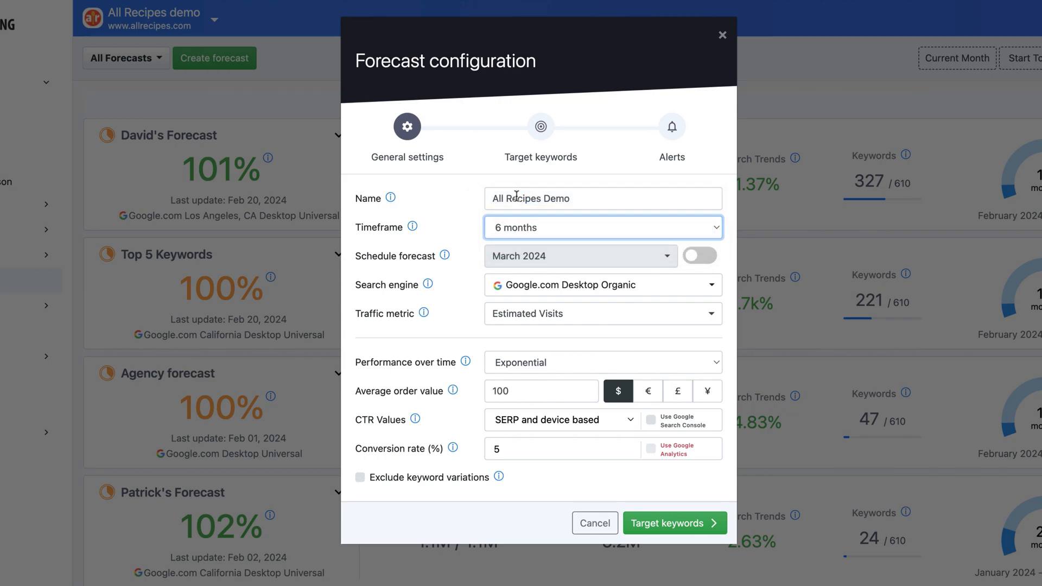
left_click(703, 259)
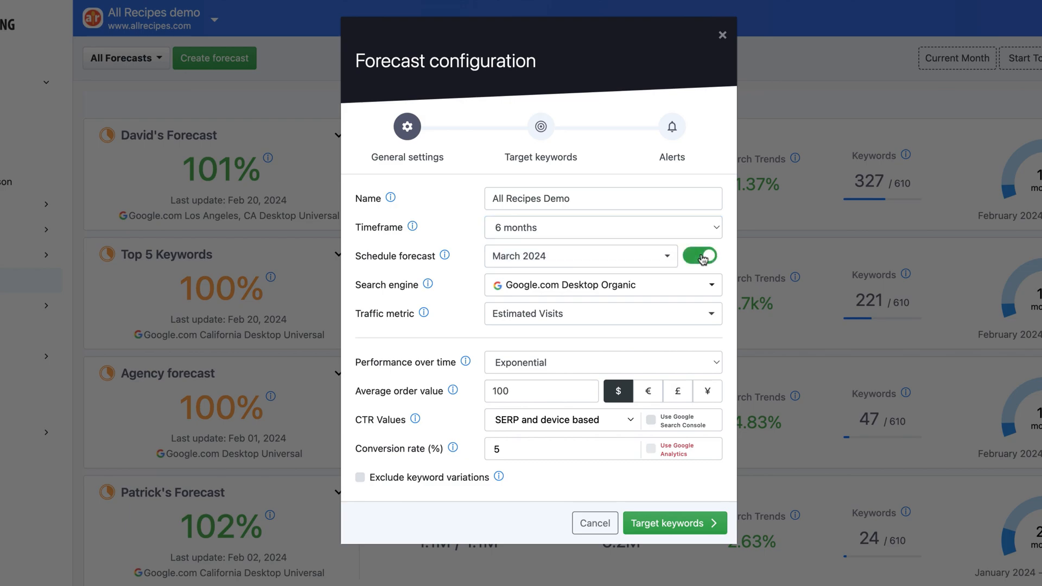
left_click(671, 260)
left_click(670, 259)
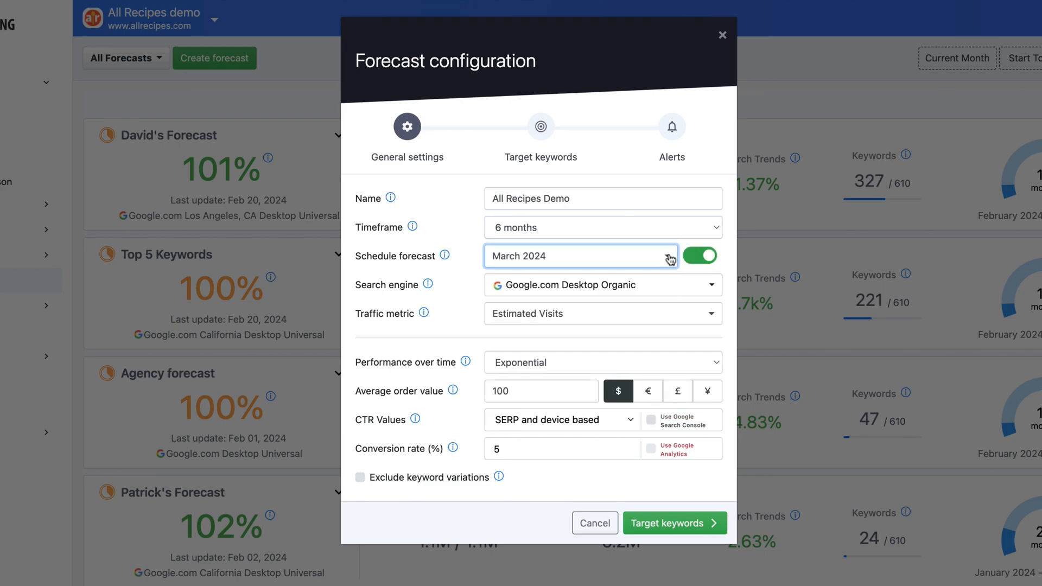
left_click(695, 260)
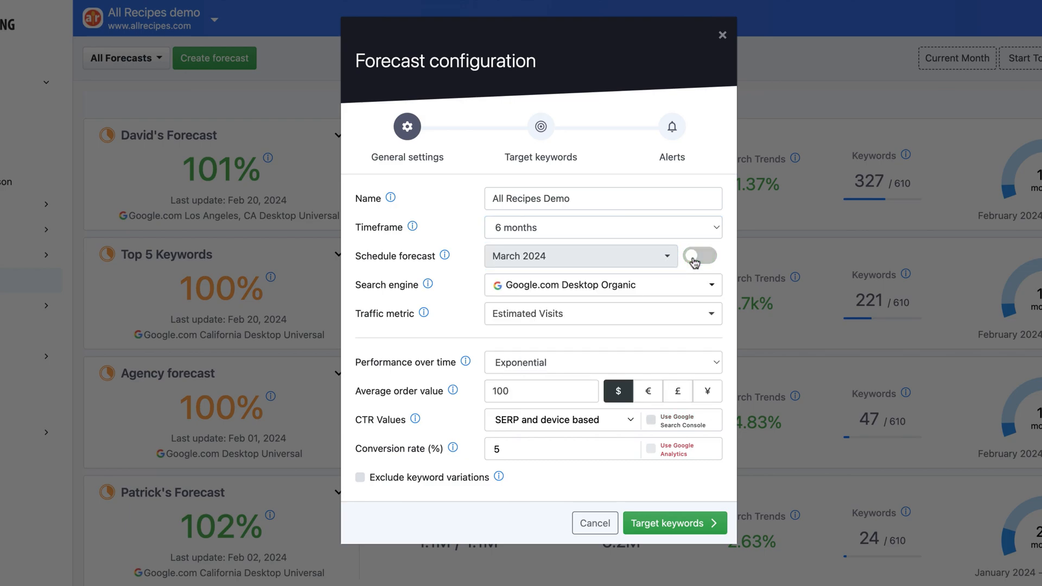
Set the forecast's search engine to Google.com California Desktop Universal and its traffic metric to Local Estimated Visits.
left_click(688, 283)
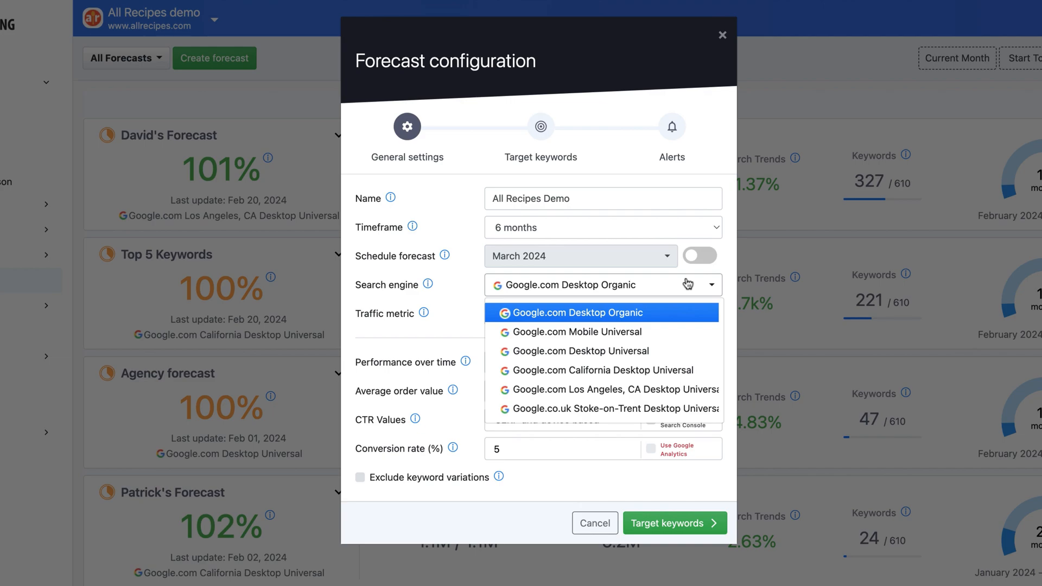
left_click(673, 375)
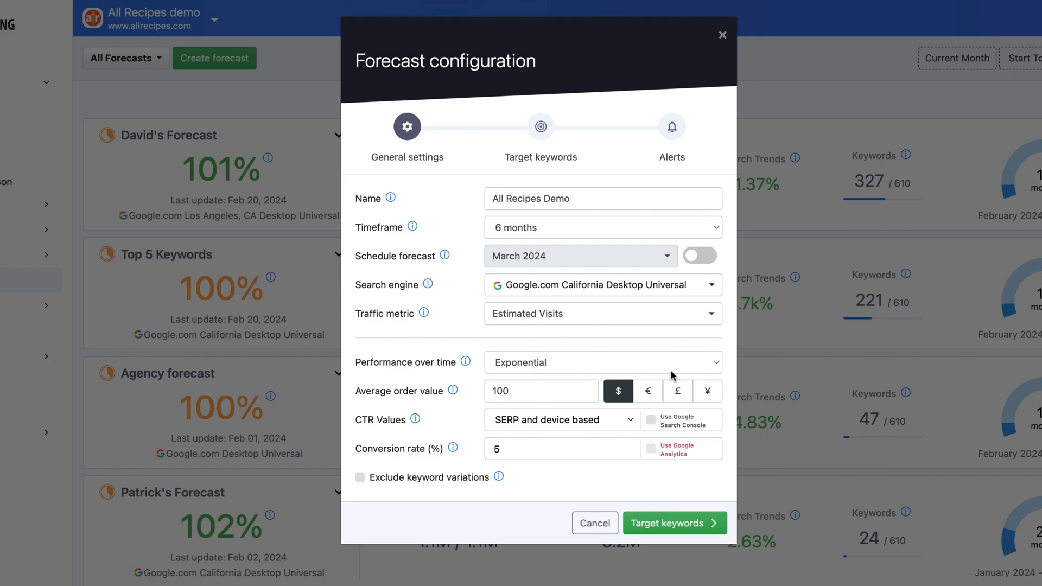
left_click(671, 321)
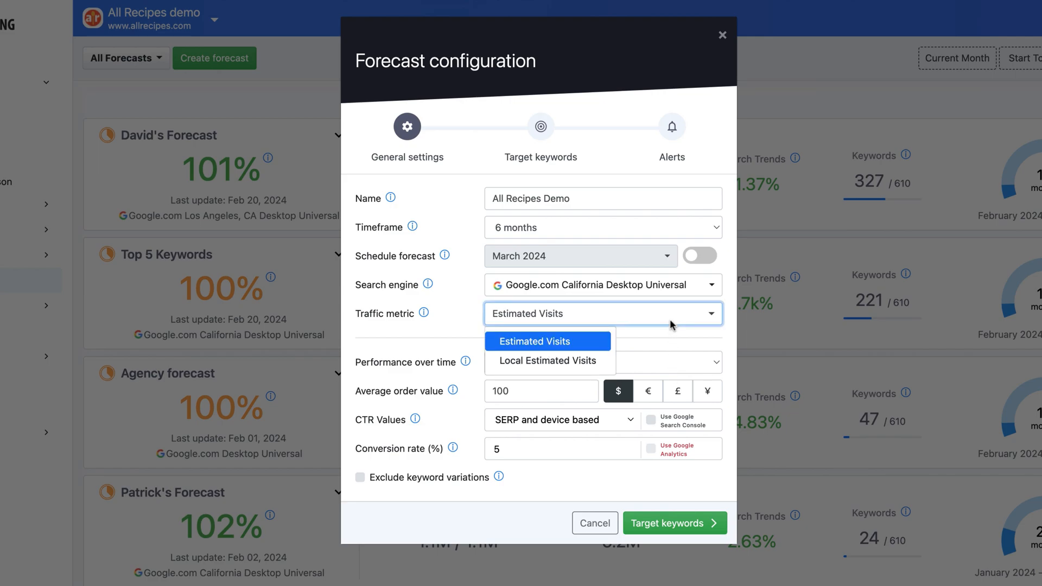
left_click(602, 365)
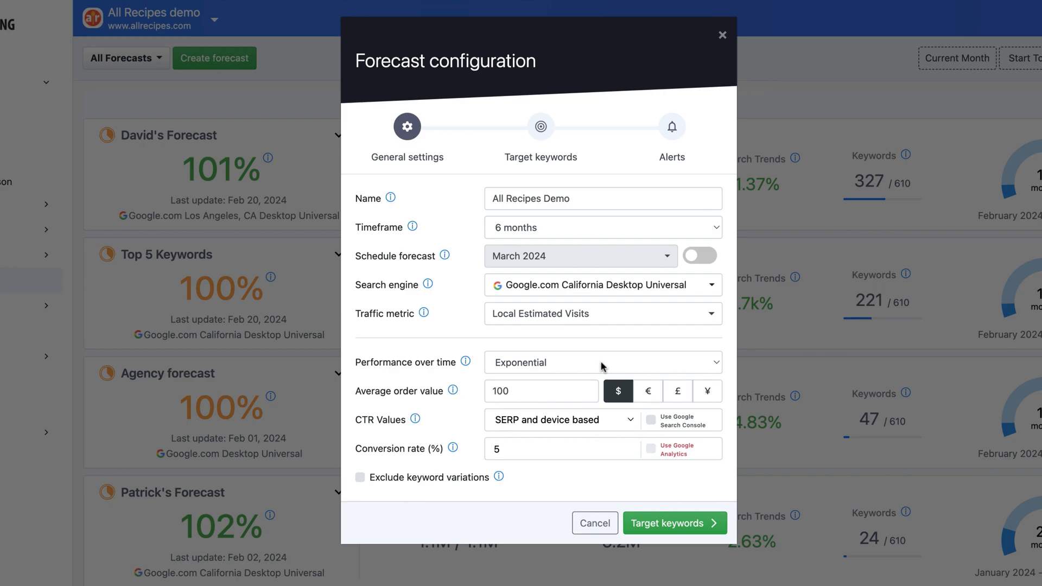
Set performance over time to Linear and the average order value to $50.
left_click(602, 367)
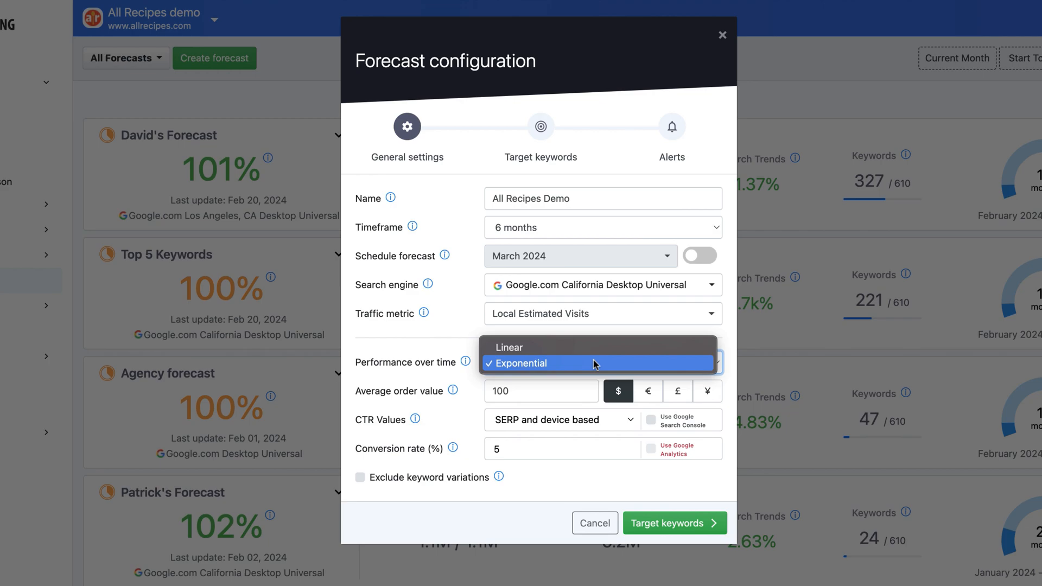
left_click(597, 348)
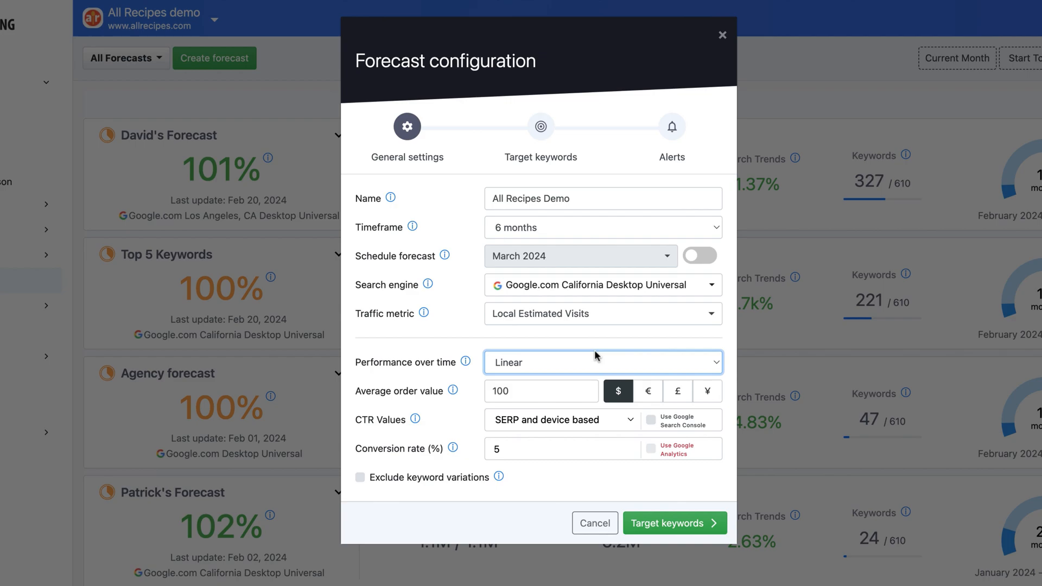
left_click(549, 388)
key("BackSpace")
key("BackSpace")
key("BackSpace")
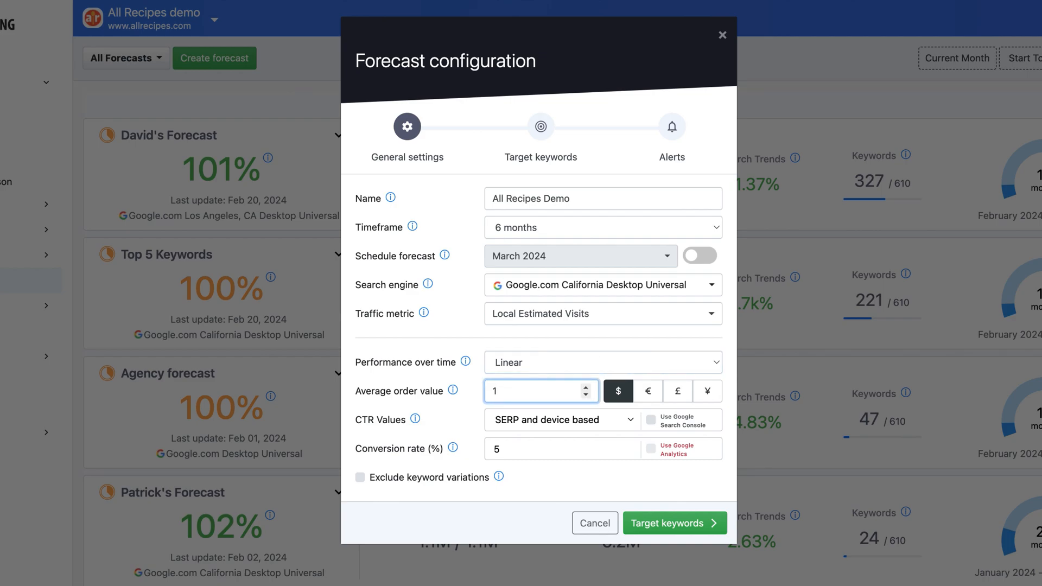
type("50")
Keep SERP and device based CTR values, exclude keyword variations, and proceed to the target keywords.
left_click(551, 425)
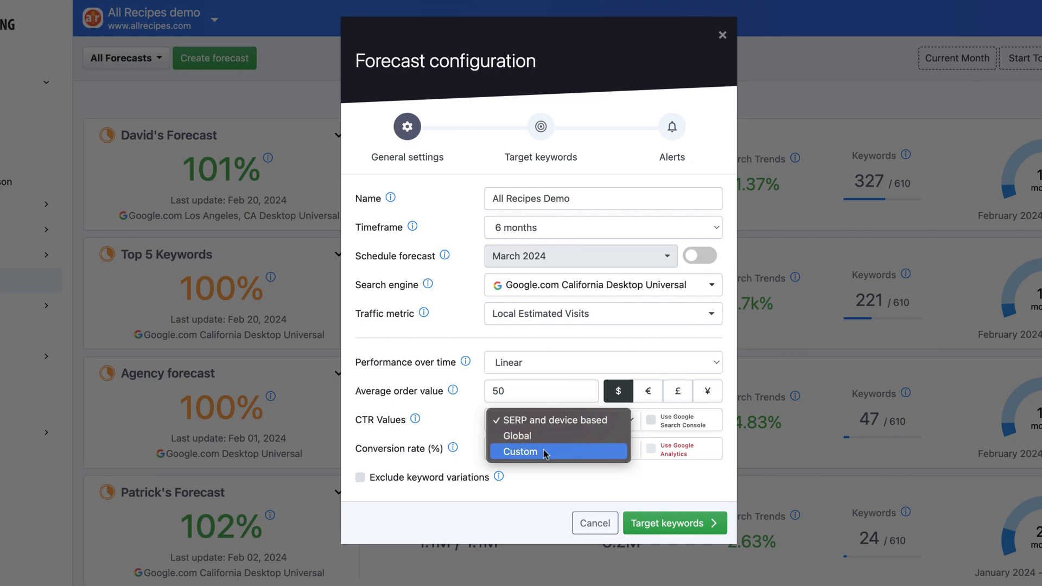
left_click(552, 424)
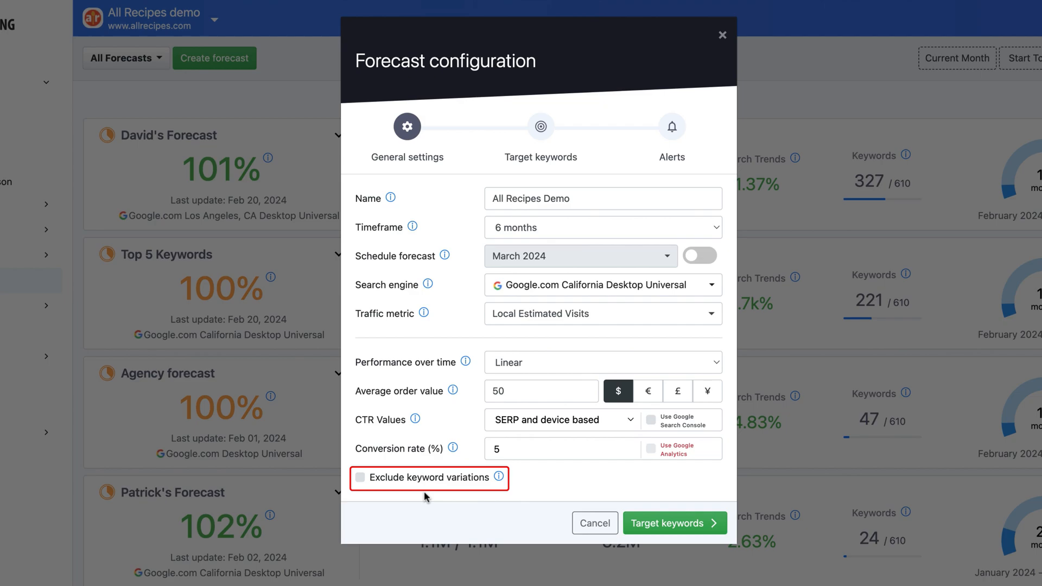
left_click(360, 477)
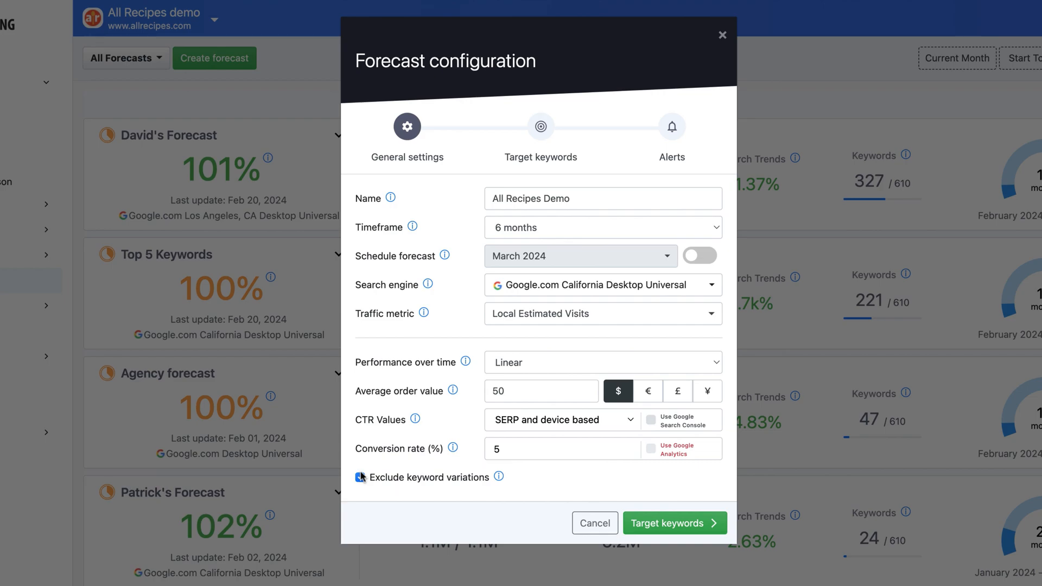
left_click(639, 521)
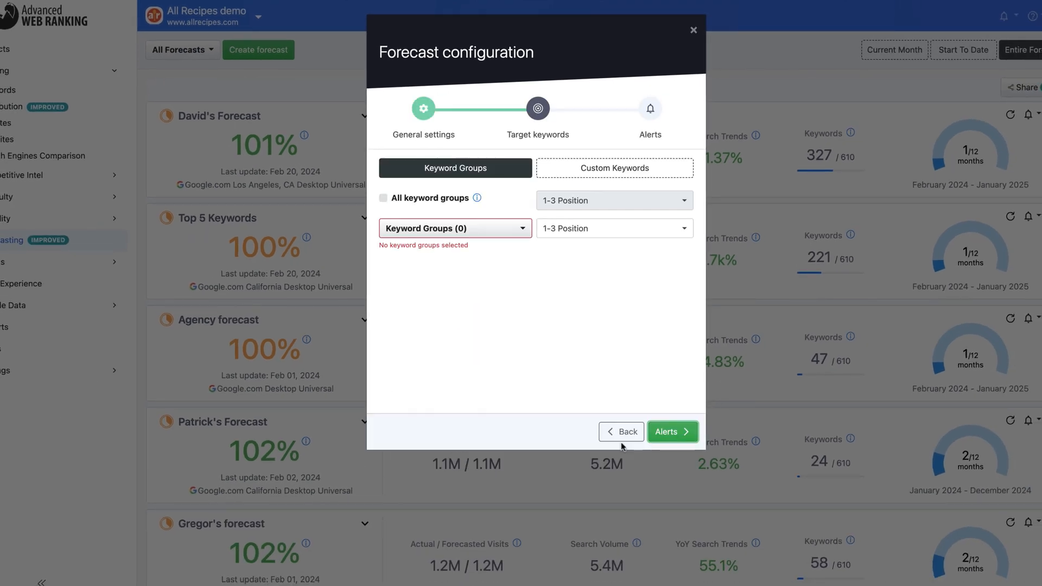
left_click(389, 201)
left_click(561, 200)
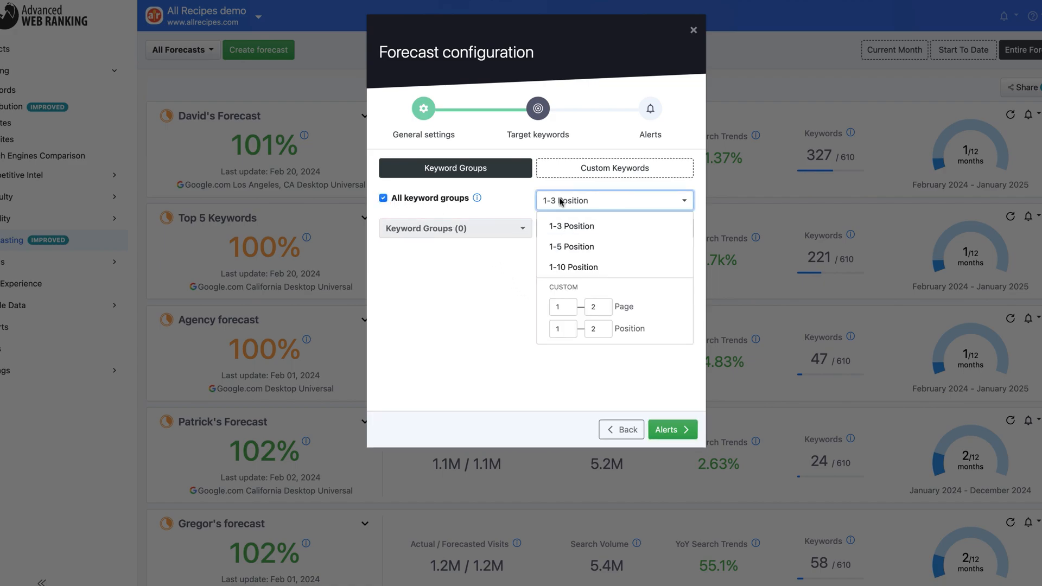
left_click(572, 267)
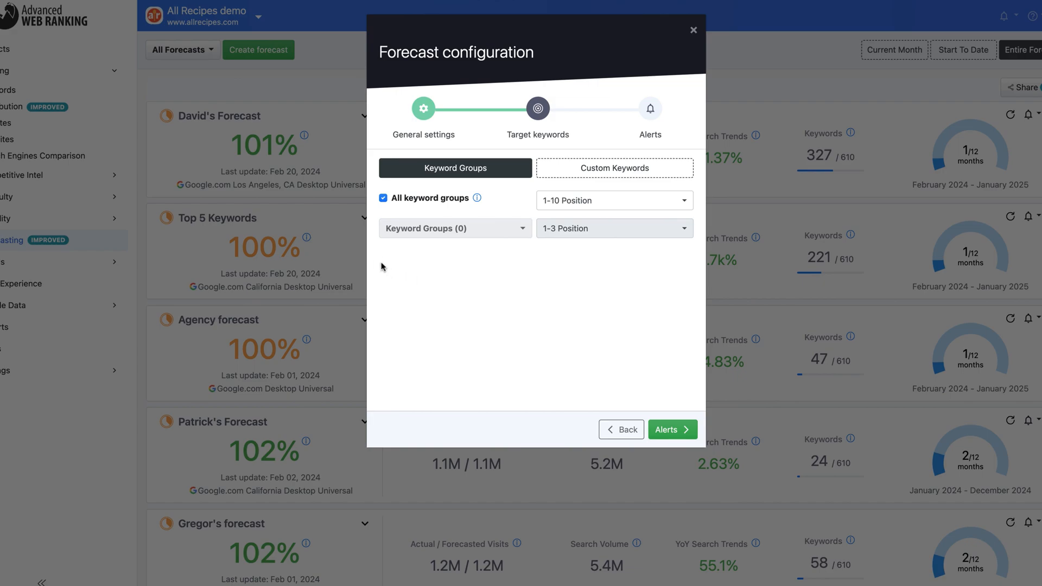
left_click(384, 199)
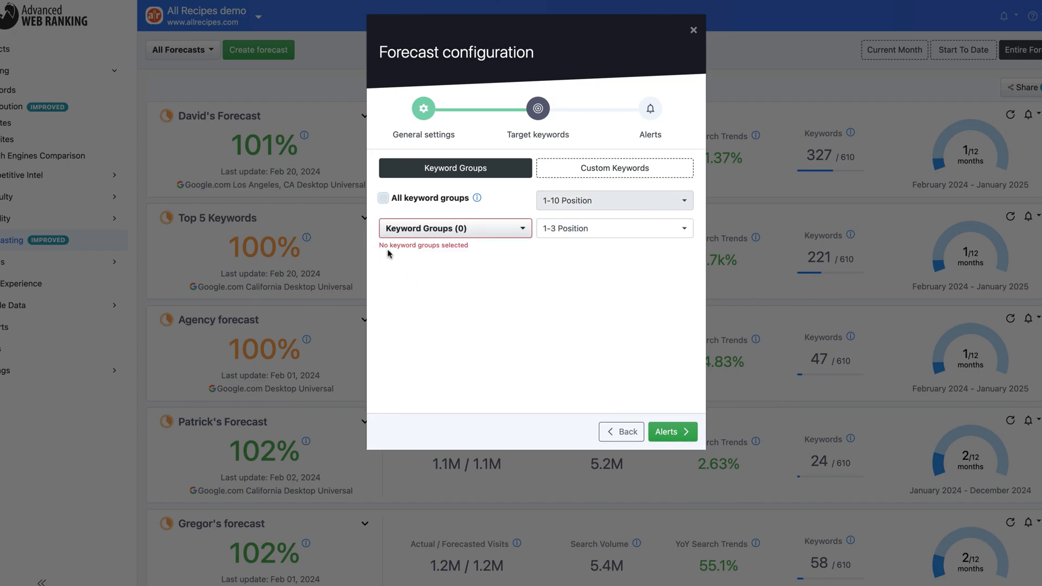
Select the keyword groups Branded, Cakes, Below 1st page and Unexplored Keywords as forecast targets.
left_click(401, 234)
left_click(396, 351)
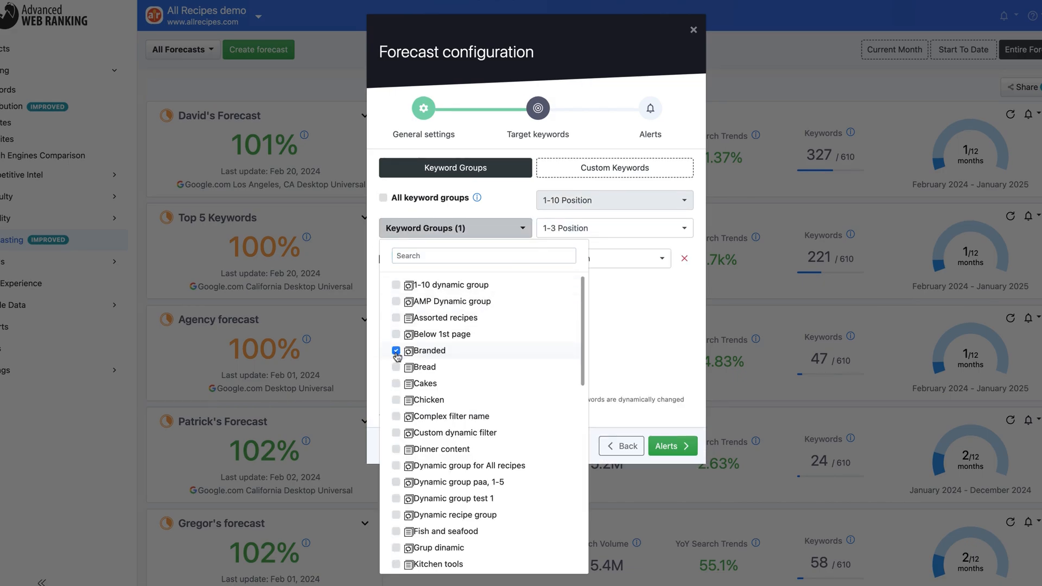
left_click(396, 384)
left_click(397, 336)
scroll(398, 326, "down", 9)
left_click(396, 431)
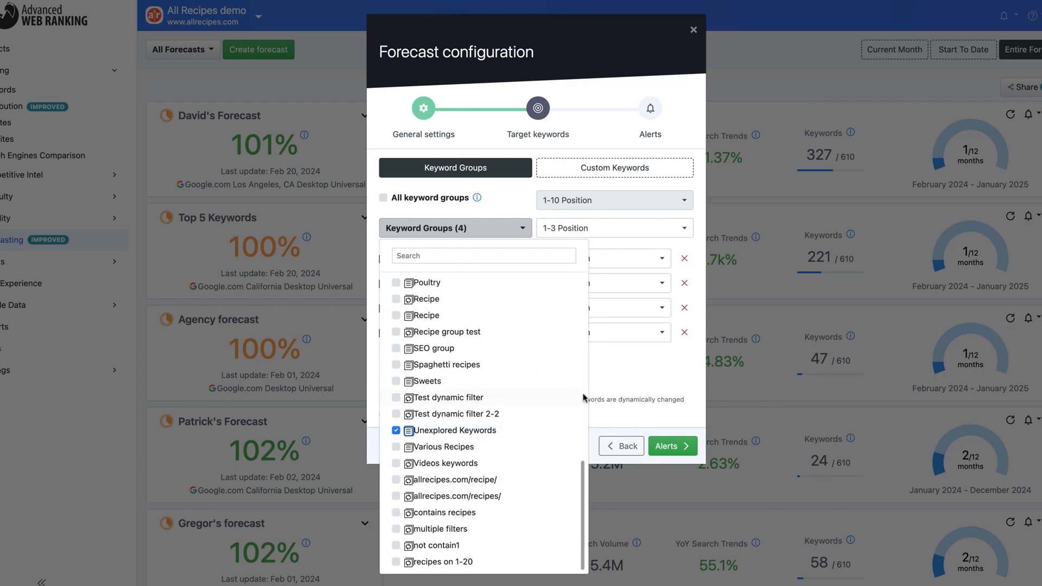
left_click(609, 377)
Set the target to 1-5 Position for Branded and Cakes, and to custom positions 3-10 for Below 1st page.
left_click(564, 258)
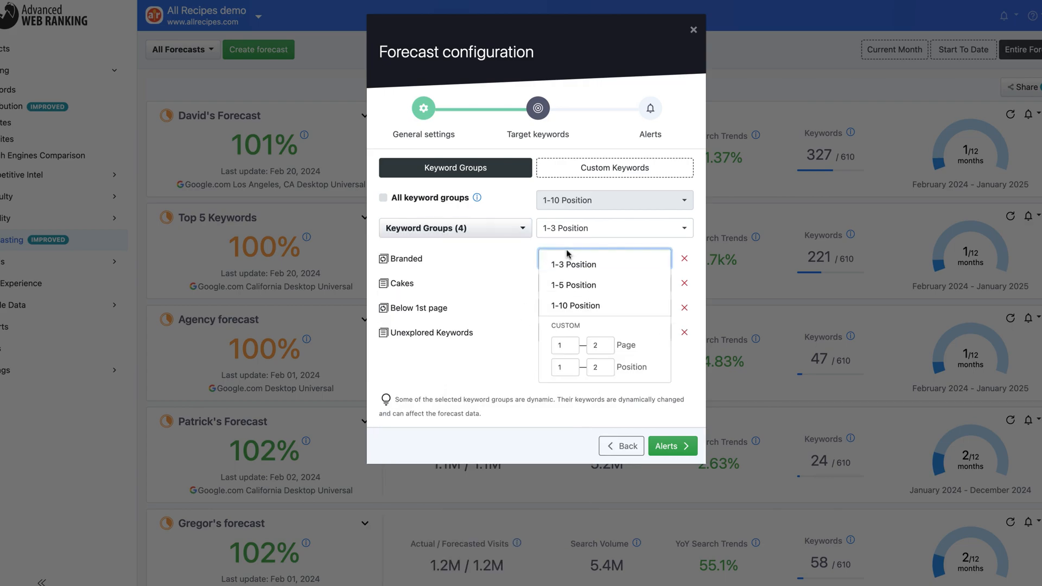
left_click(567, 286)
left_click(558, 308)
left_click(561, 367)
left_click(597, 367)
key("BackSpace")
type("10")
left_click(623, 368)
Set a custom page target of 2-2 for the Unexplored Keywords group.
left_click(602, 333)
left_click(564, 354)
key("BackSpace")
type("2")
left_click(622, 361)
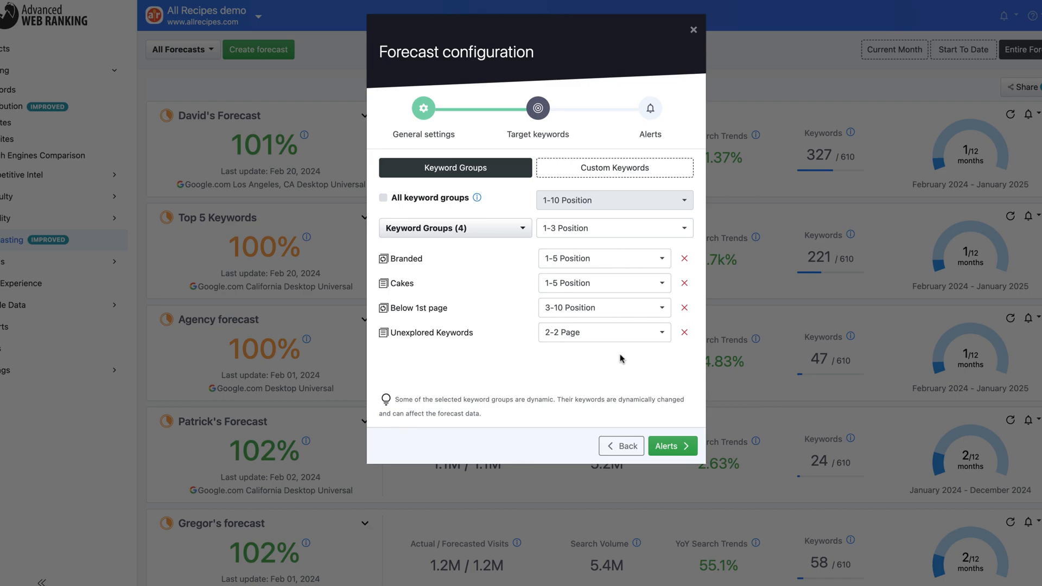
left_click(653, 175)
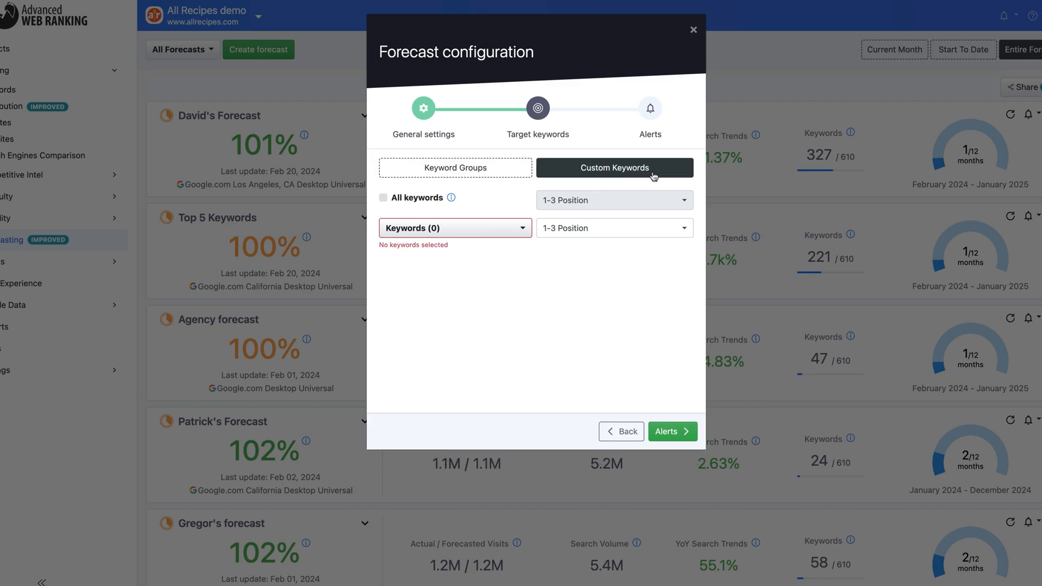
left_click(519, 226)
scroll(473, 312, "down", 10)
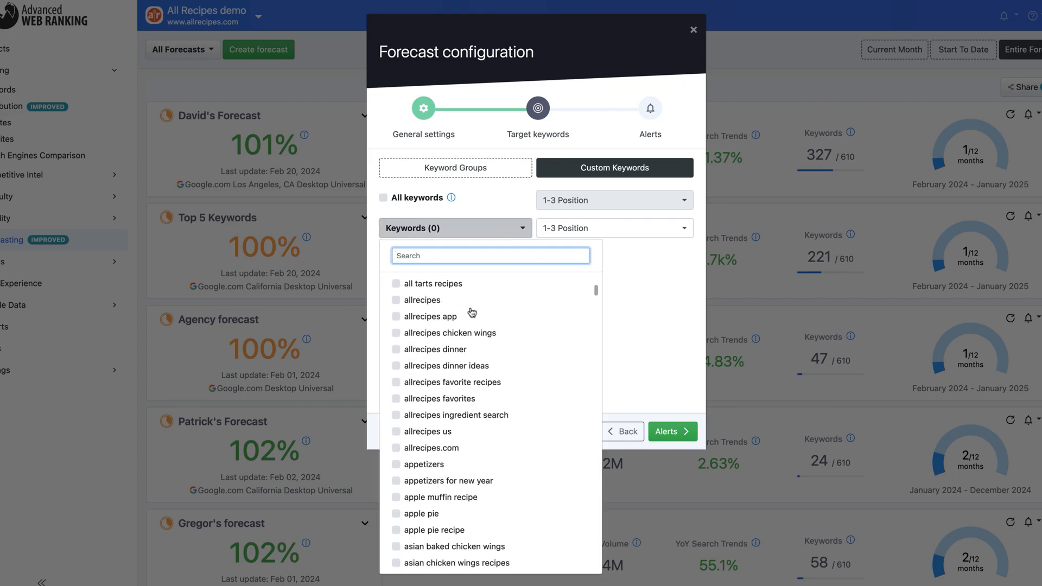
left_click(625, 286)
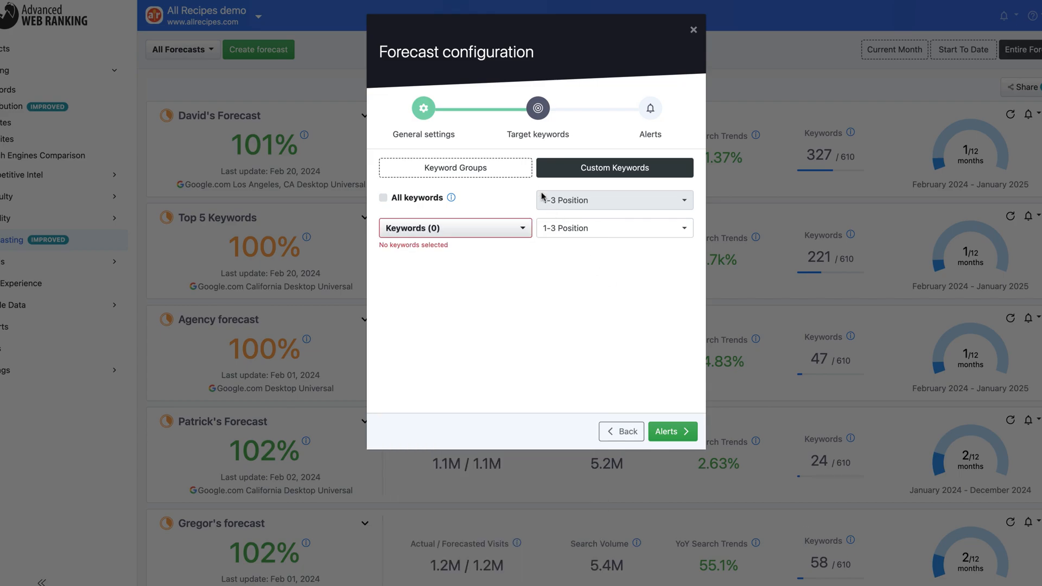
left_click(529, 172)
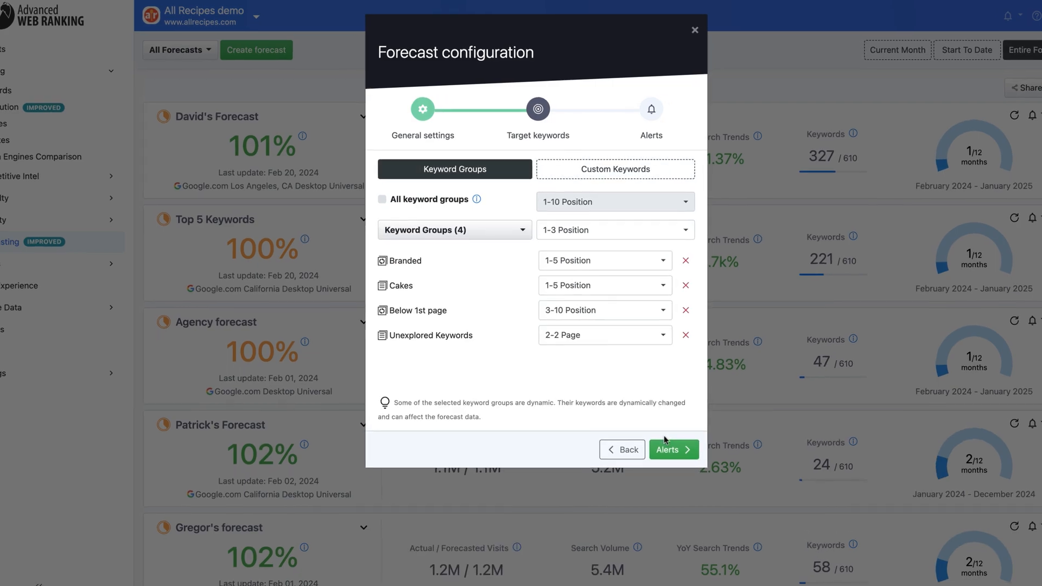
Proceed to the forecast's alerts and enable the New forecast alert template.
left_click(683, 501)
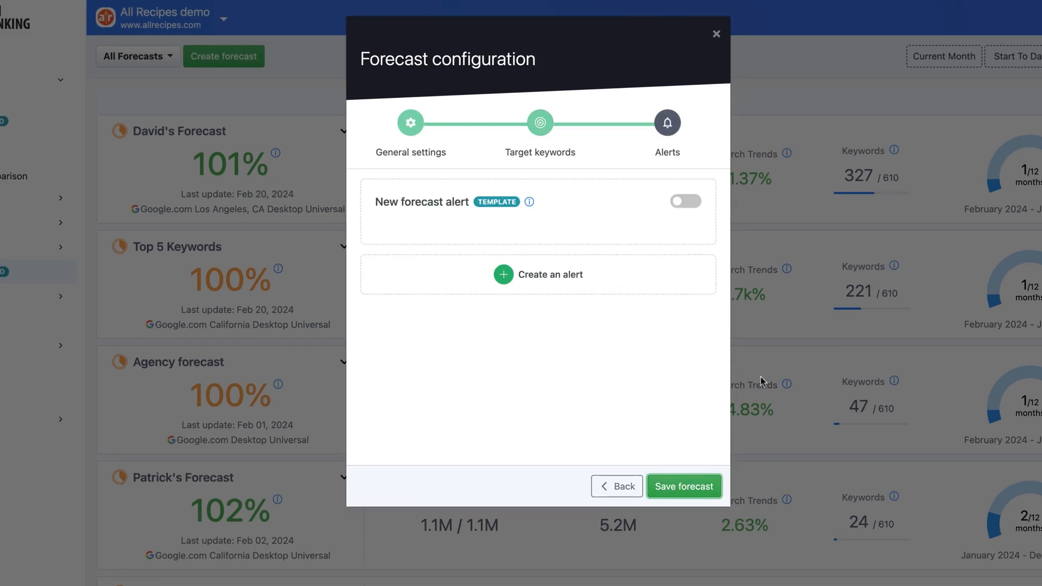
left_click(684, 211)
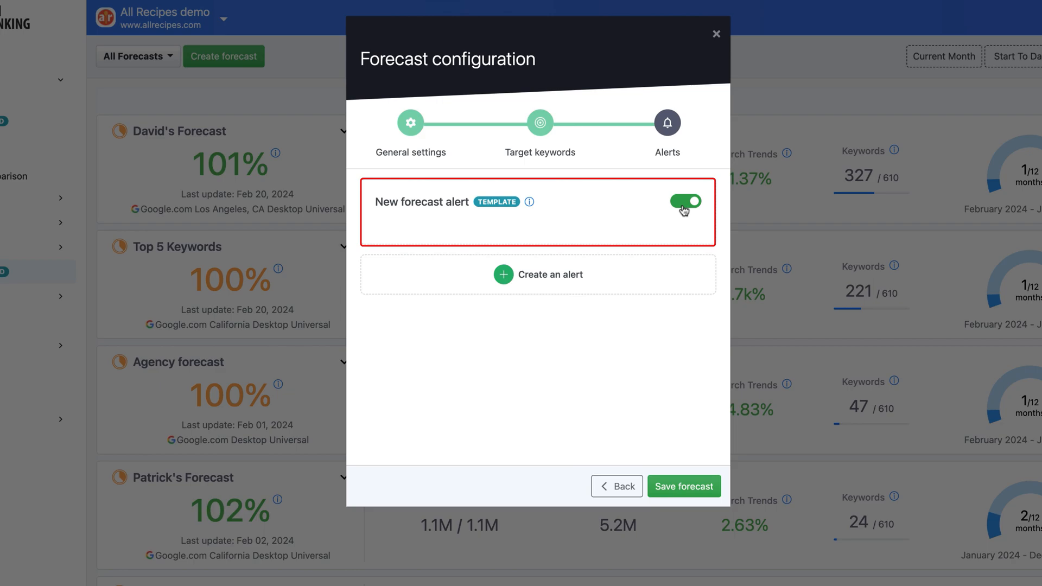
Start a custom alert for the forecast and enable Slack delivery alongside email.
left_click(578, 278)
left_click(580, 280)
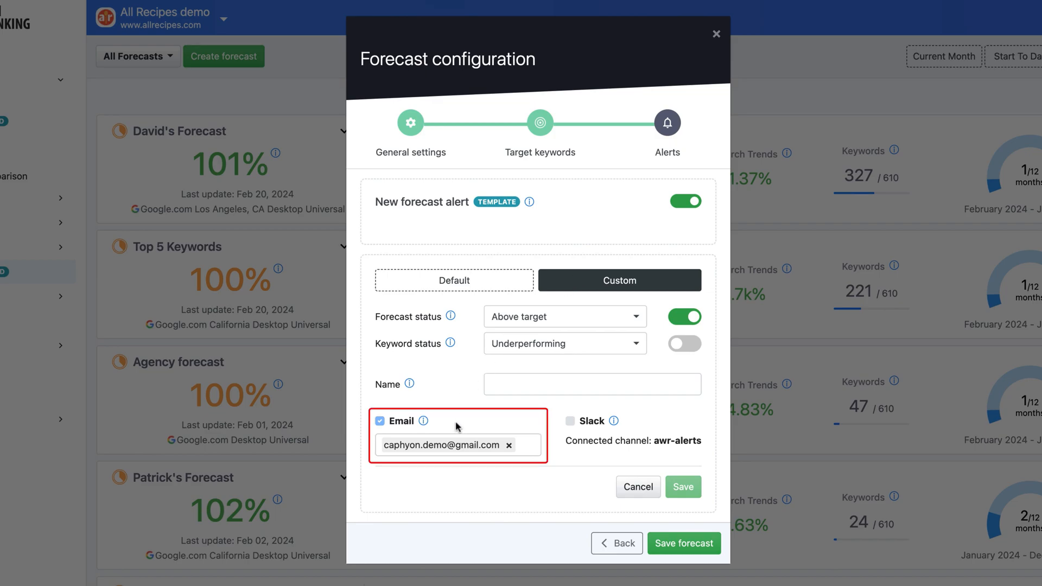
left_click(570, 422)
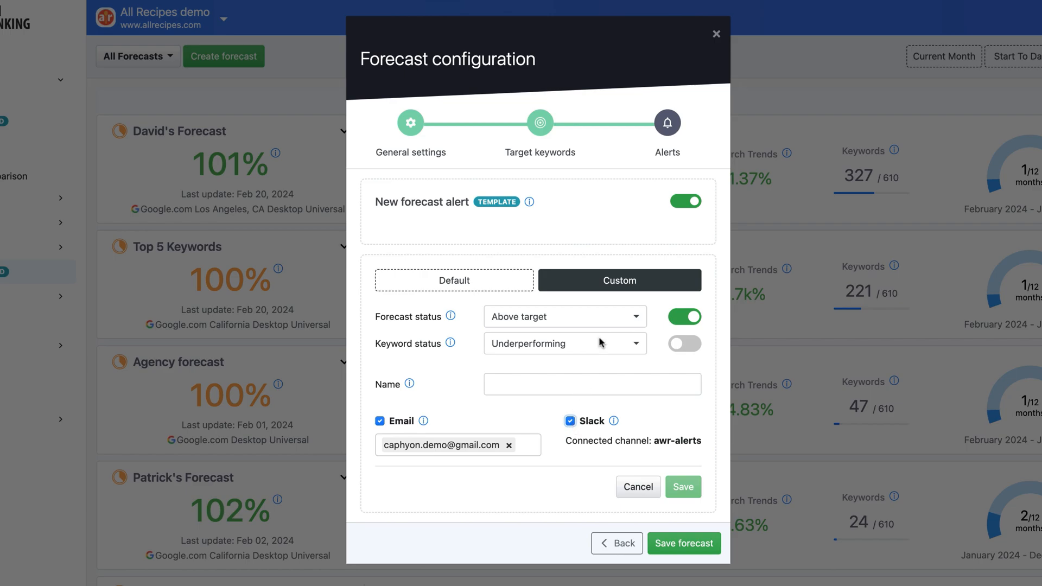
Set the alert's forecast status to On target and enable the keyword status condition with Underperforming.
left_click(612, 322)
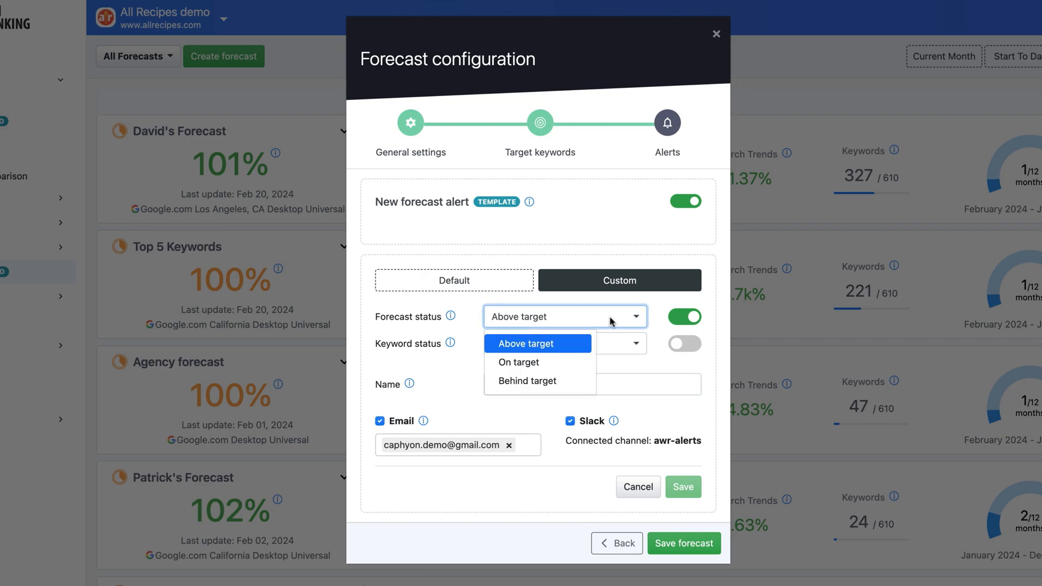
left_click(556, 365)
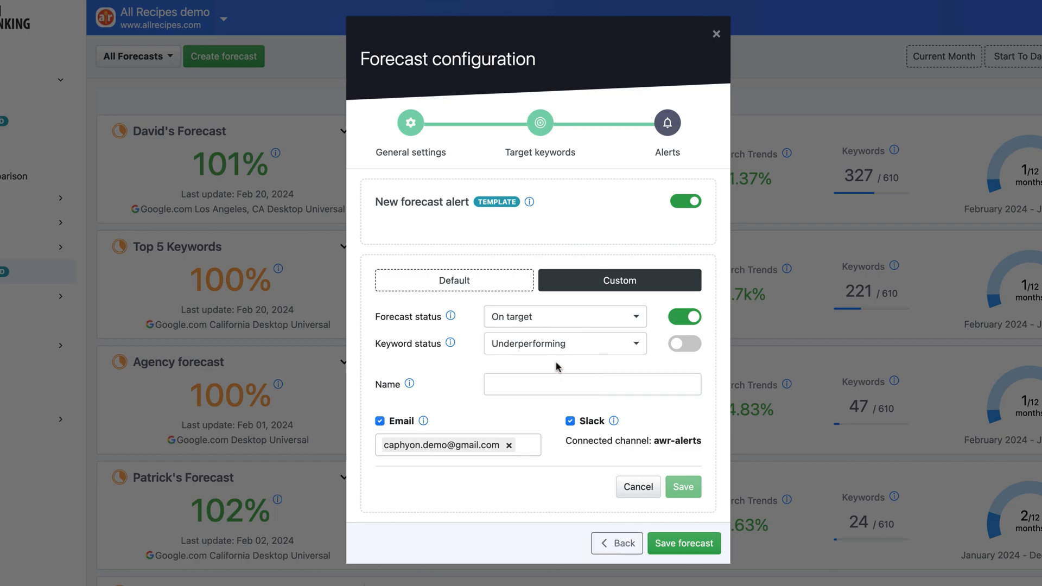
left_click(679, 346)
left_click(631, 346)
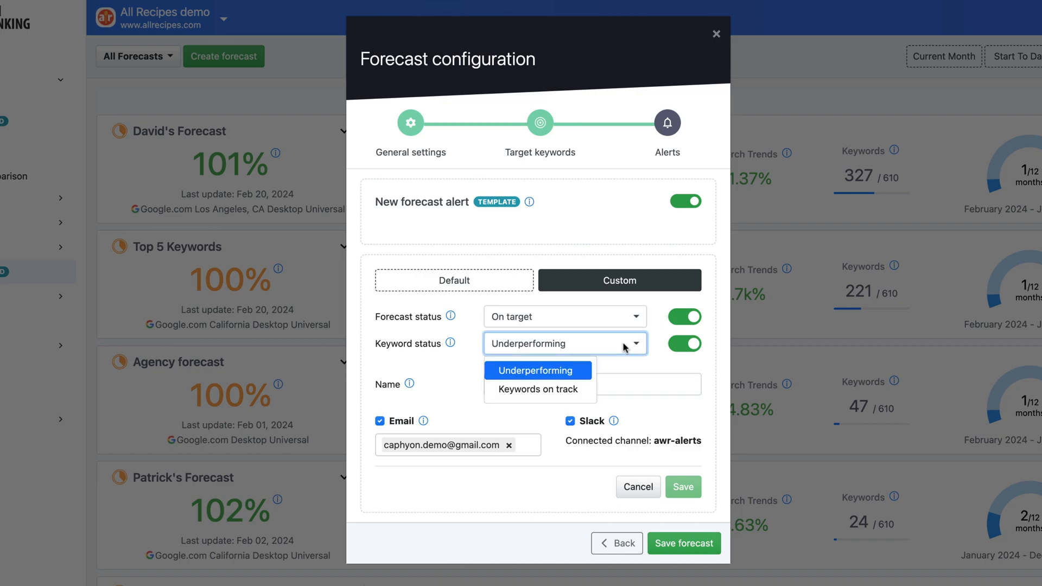
left_click(569, 367)
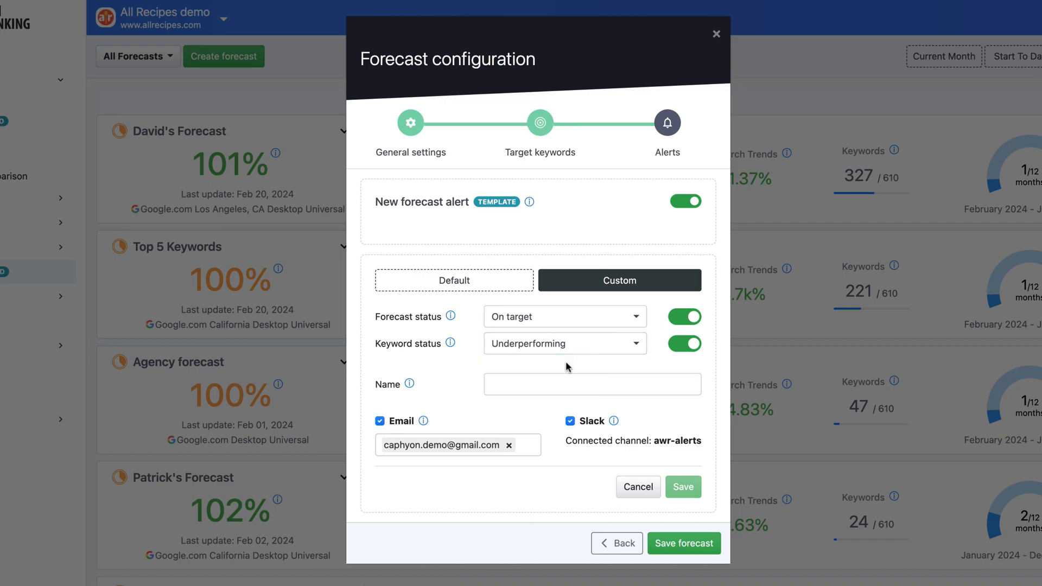
Name the alert "Forecast updates" and save it.
left_click(532, 387)
type("For")
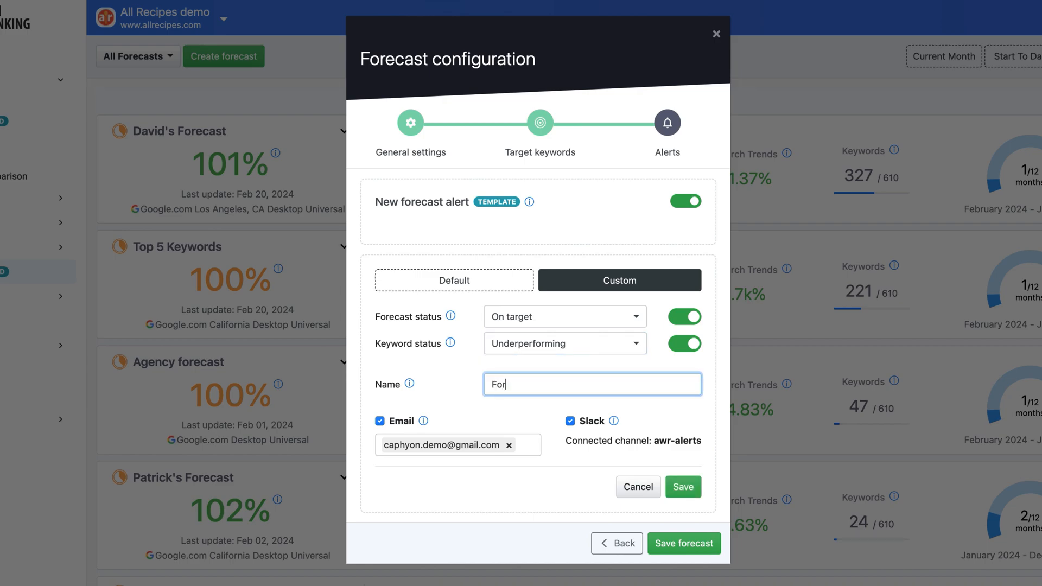
type("ecast updates")
left_click(675, 487)
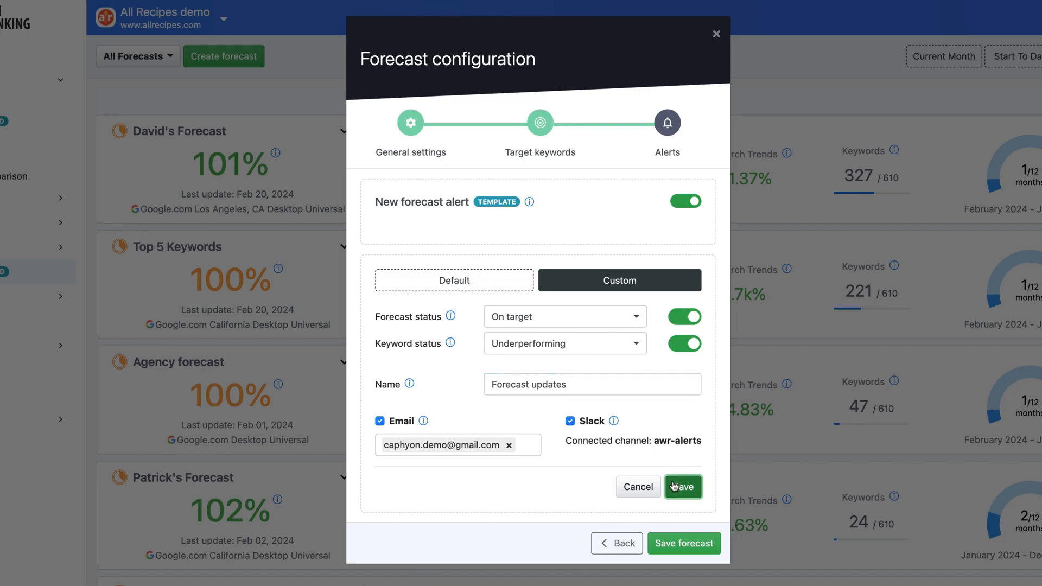
left_click(674, 486)
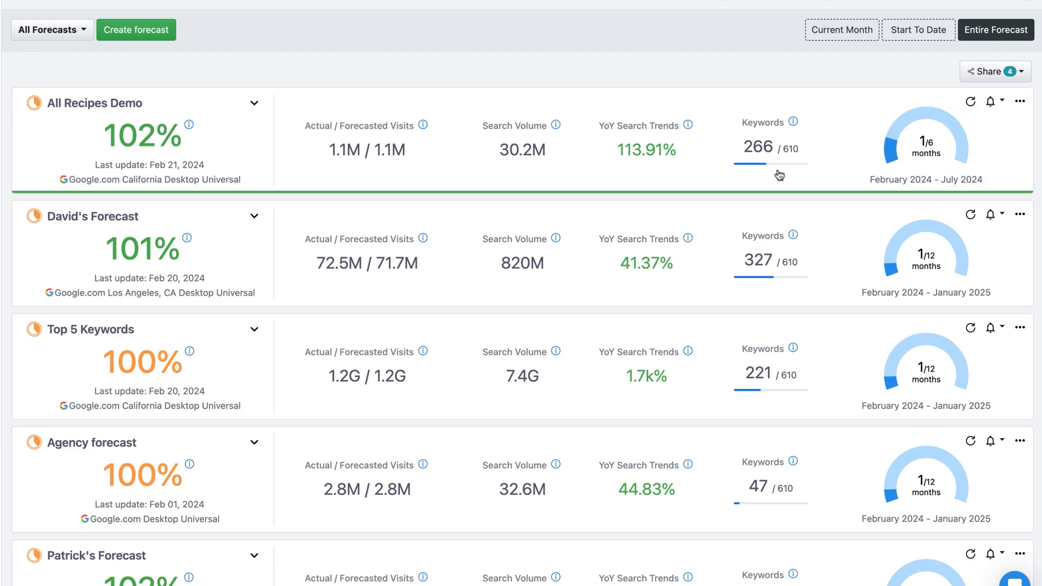
Expand the All Recipes Demo forecast and show the Search Volume and Year over Year series on its chart.
left_click(252, 105)
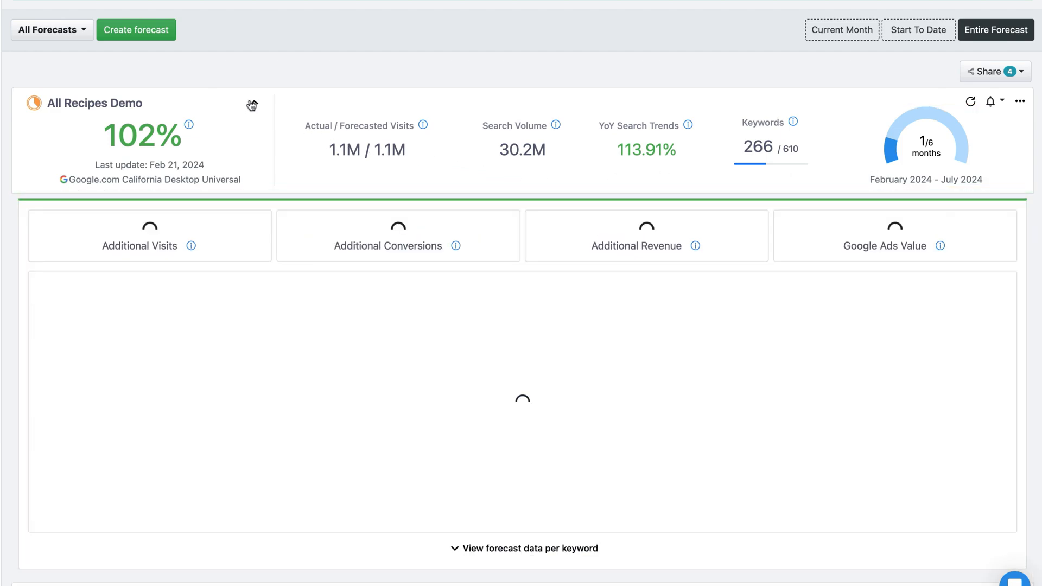
scroll(251, 105, "down", 2)
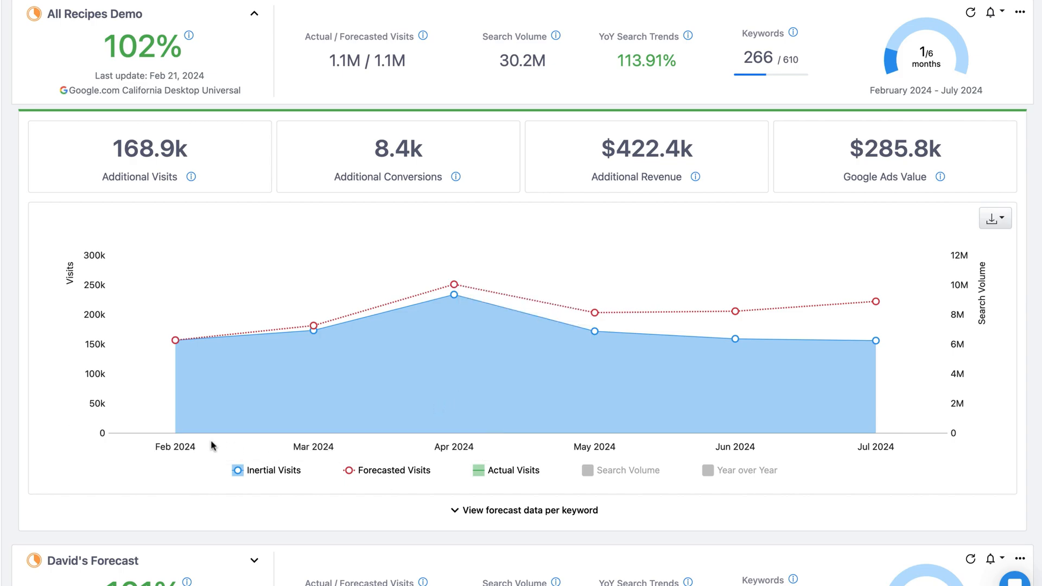
mouse_move(175, 434)
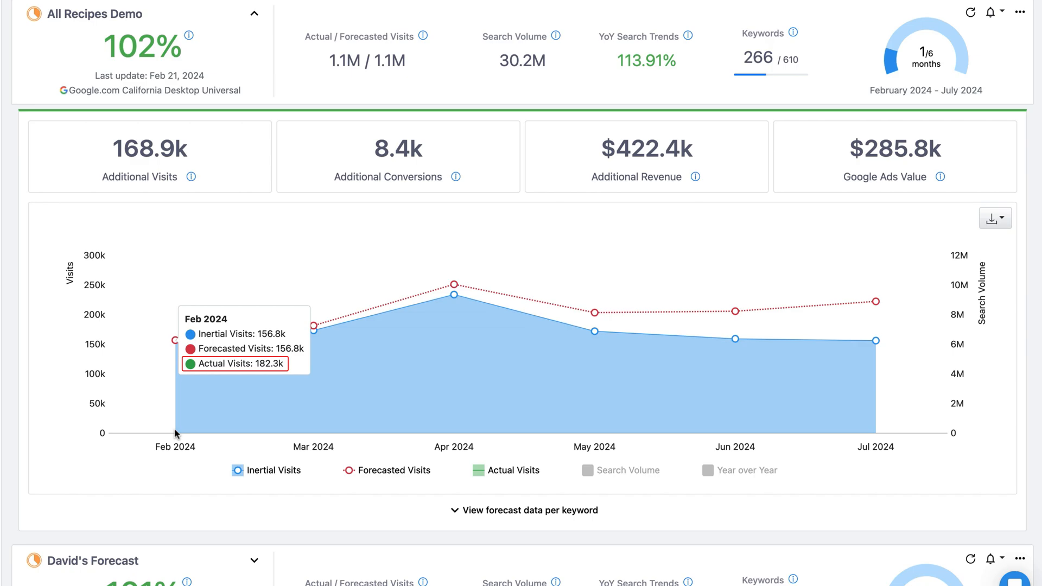
left_click(588, 476)
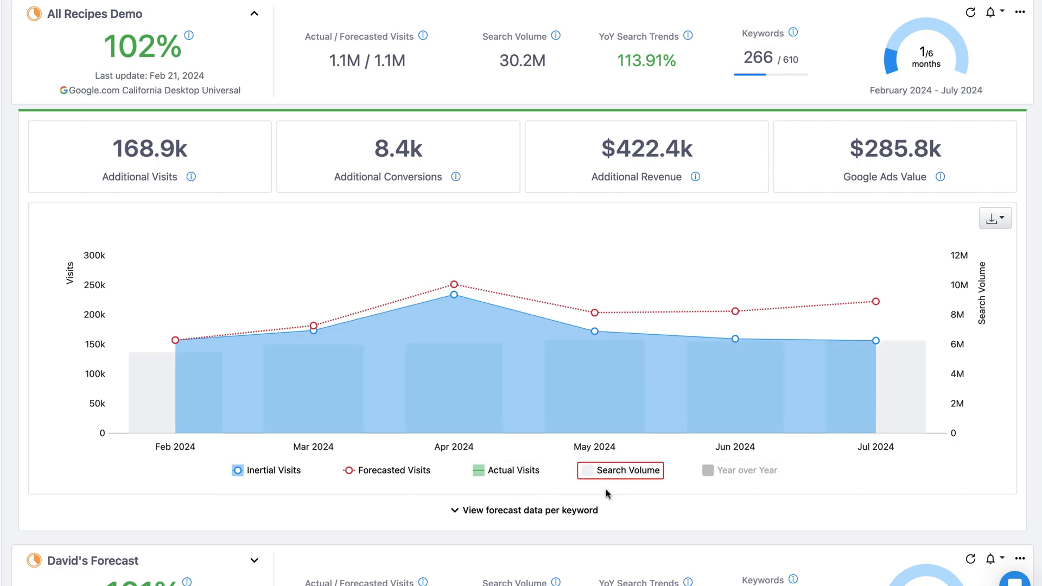
mouse_move(707, 478)
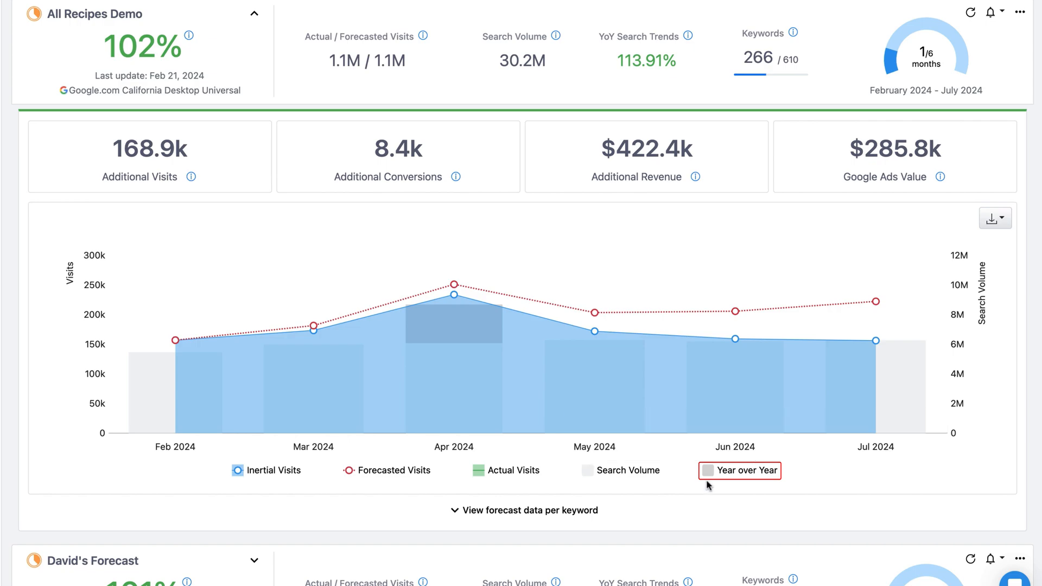
Expand the Google.com Mobile Universal forecast for September 2023 - August 2024 to examine its visits chart.
scroll(707, 488, "down", 15)
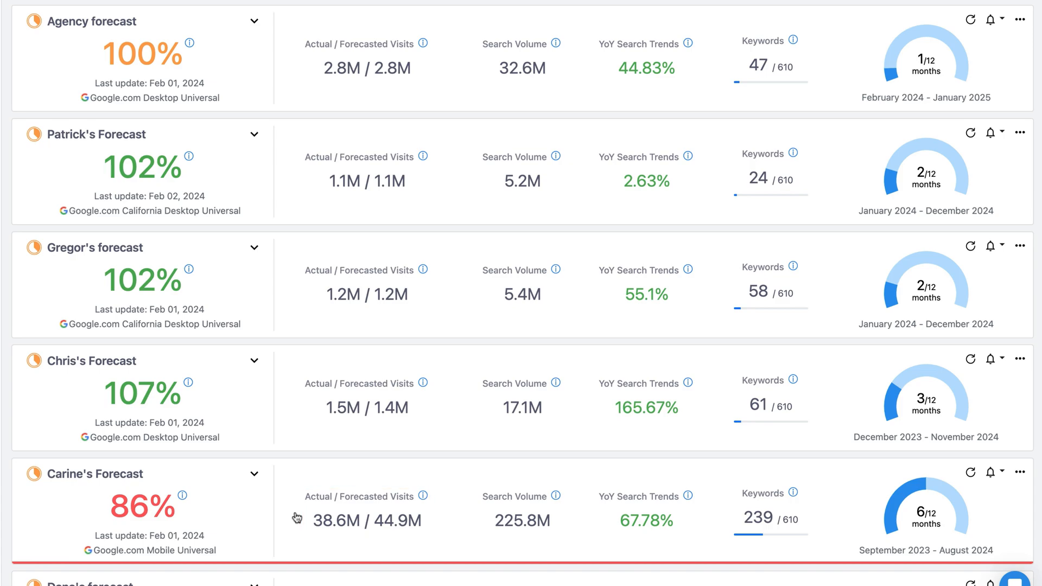
left_click(253, 476)
scroll(252, 502, "down", 8)
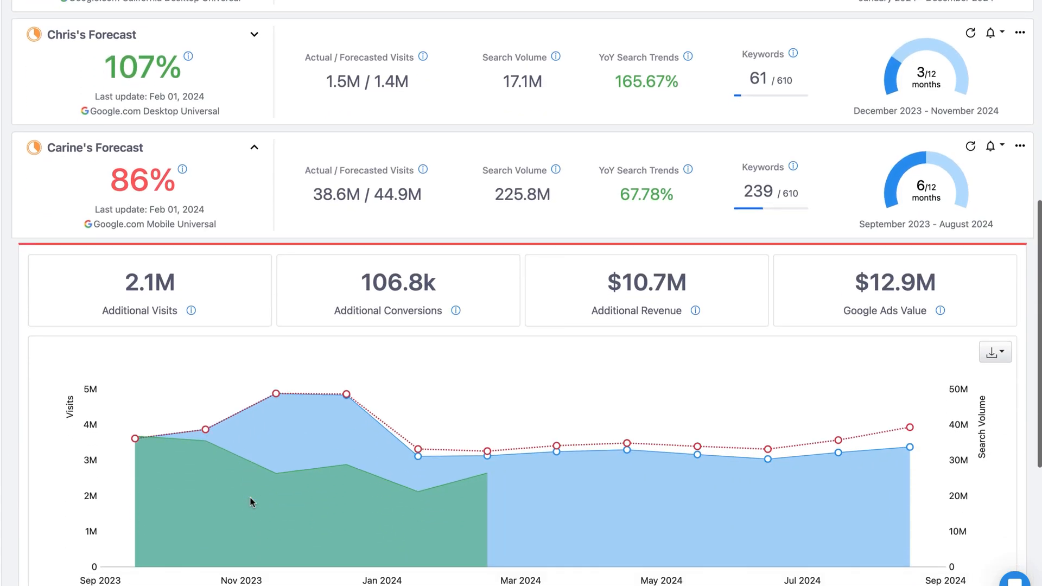
scroll(251, 501, "down", 1)
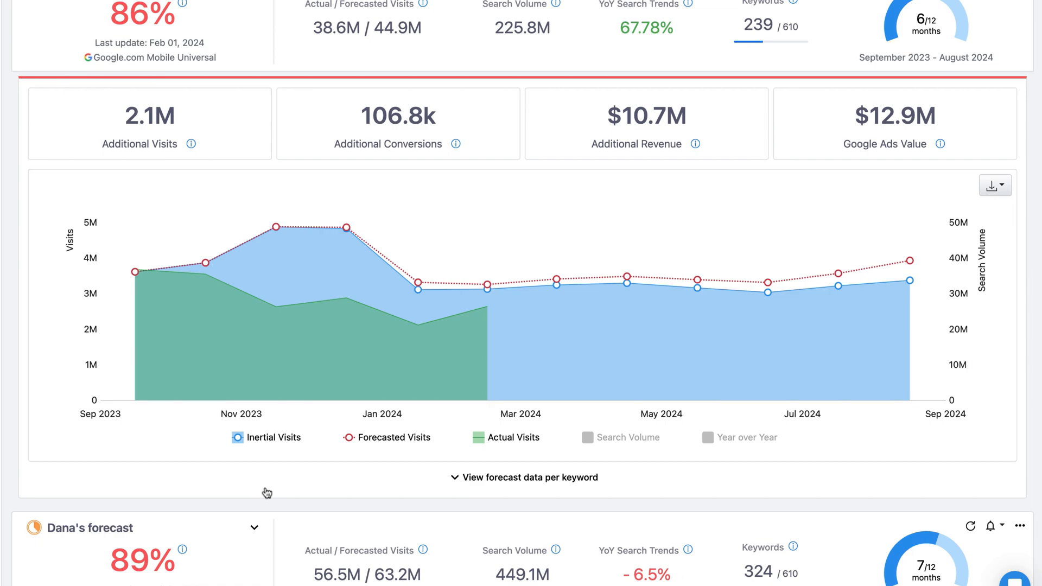
Show the mobile forecast's data per keyword with 50 rows per page.
left_click(267, 490)
scroll(272, 486, "down", 3)
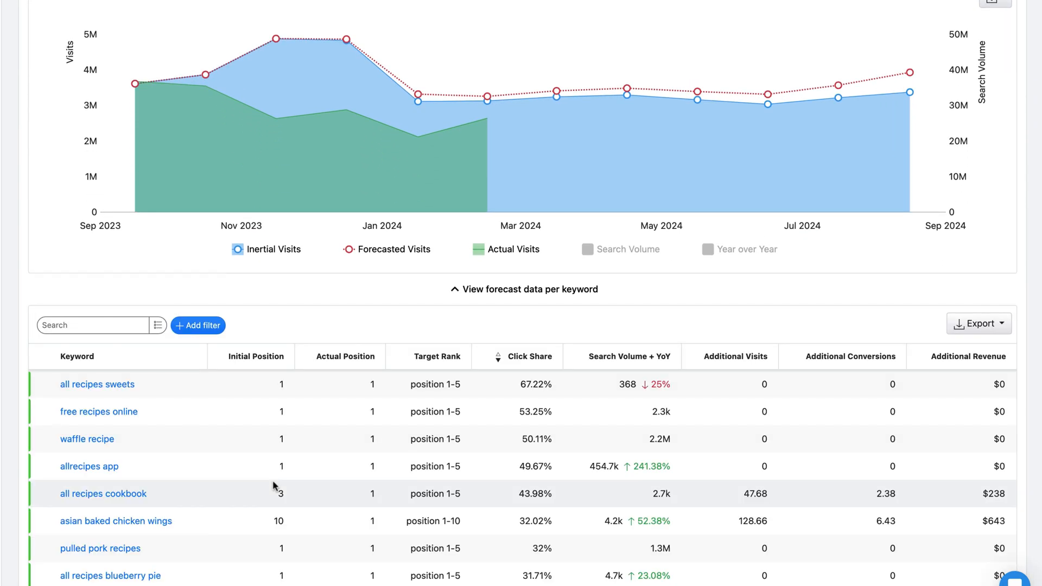
scroll(272, 484, "down", 2)
left_click(146, 541)
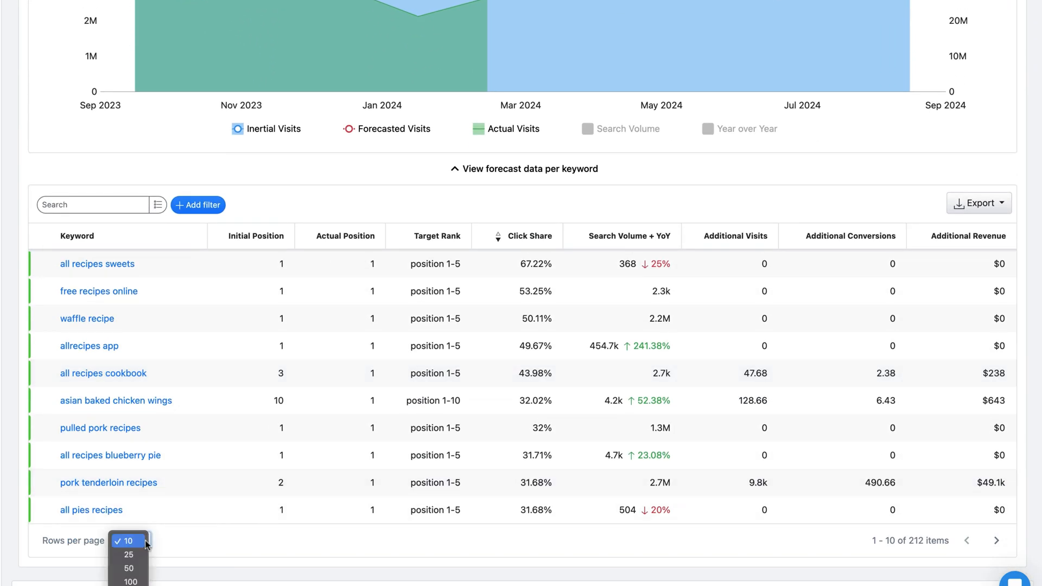
left_click(130, 567)
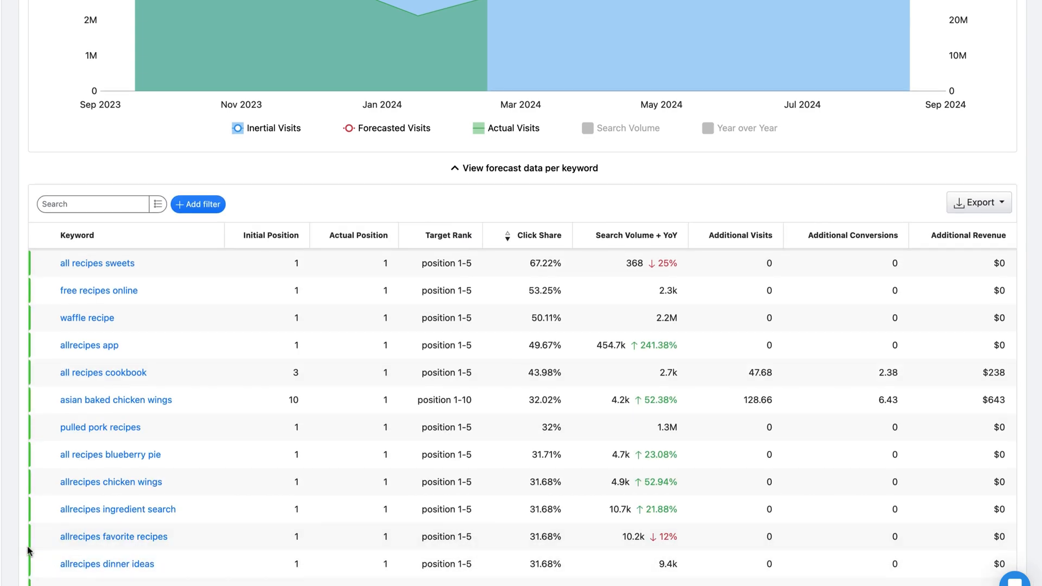
scroll(33, 549, "down", 1)
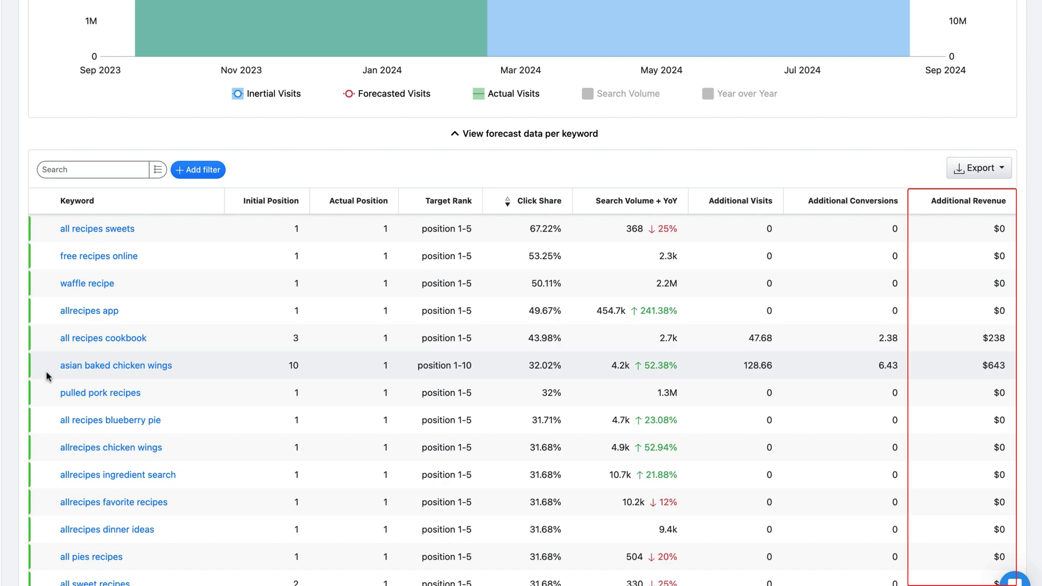
Filter the per-keyword table to actual positions from 10 to 20 and check its export options.
left_click(192, 179)
left_click(189, 243)
left_click(282, 198)
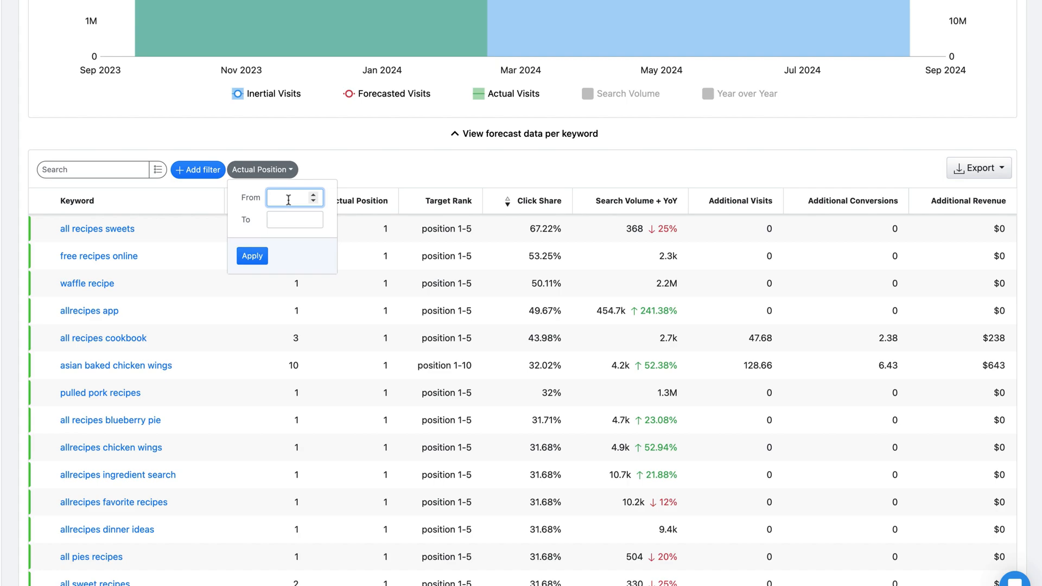
type("10")
left_click(285, 219)
type("20")
left_click(252, 256)
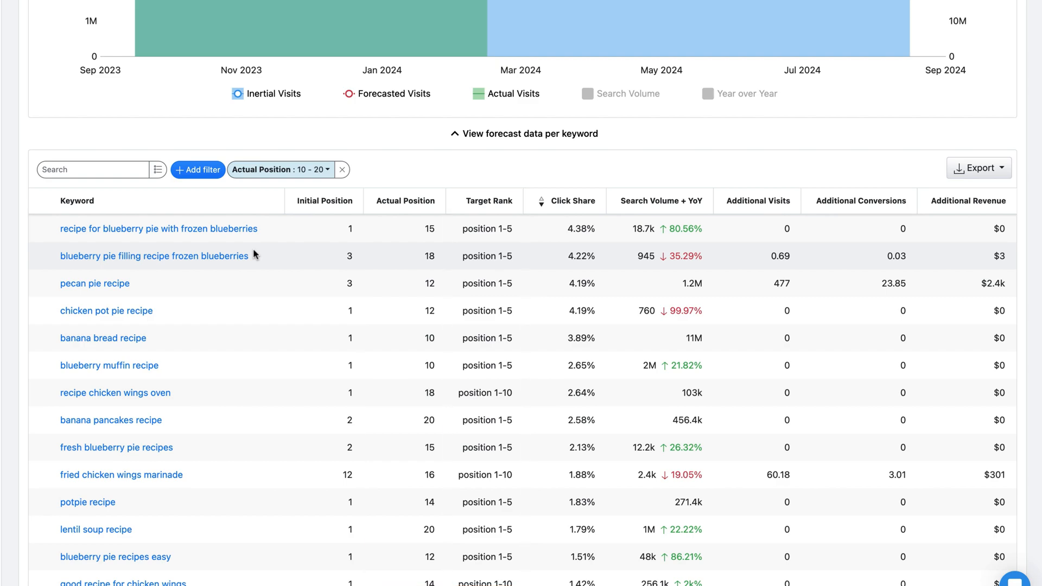
left_click(970, 173)
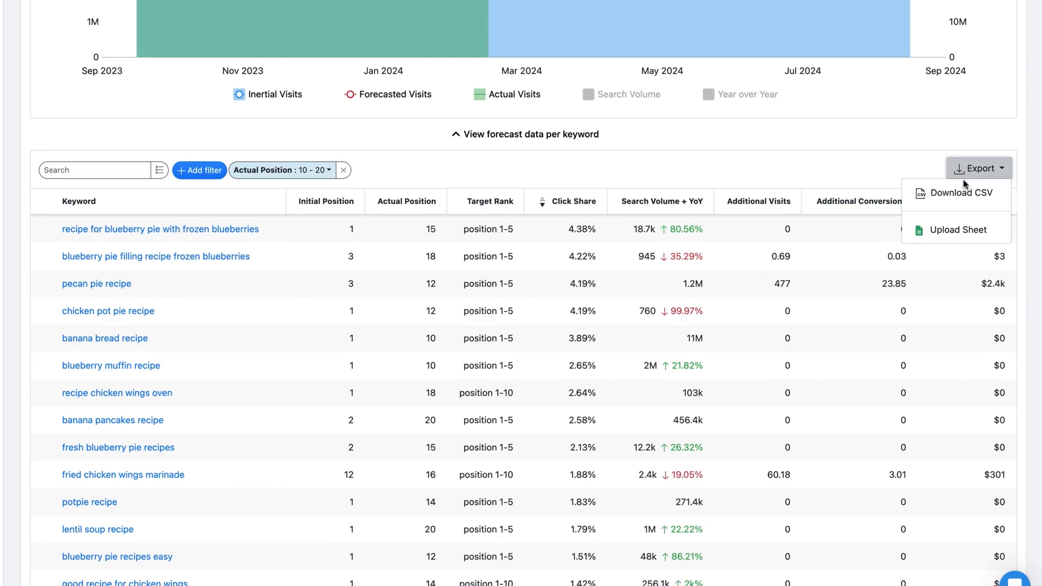
left_click(965, 122)
Open the mobile forecast's configuration for editing and close it without saving.
scroll(999, 72, "up", 5)
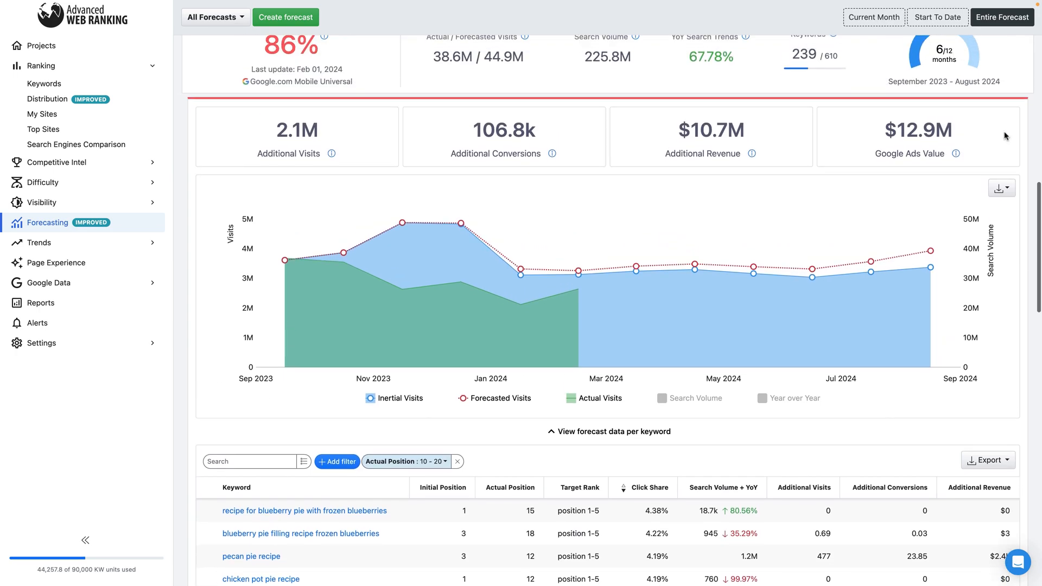
scroll(1004, 136, "up", 3)
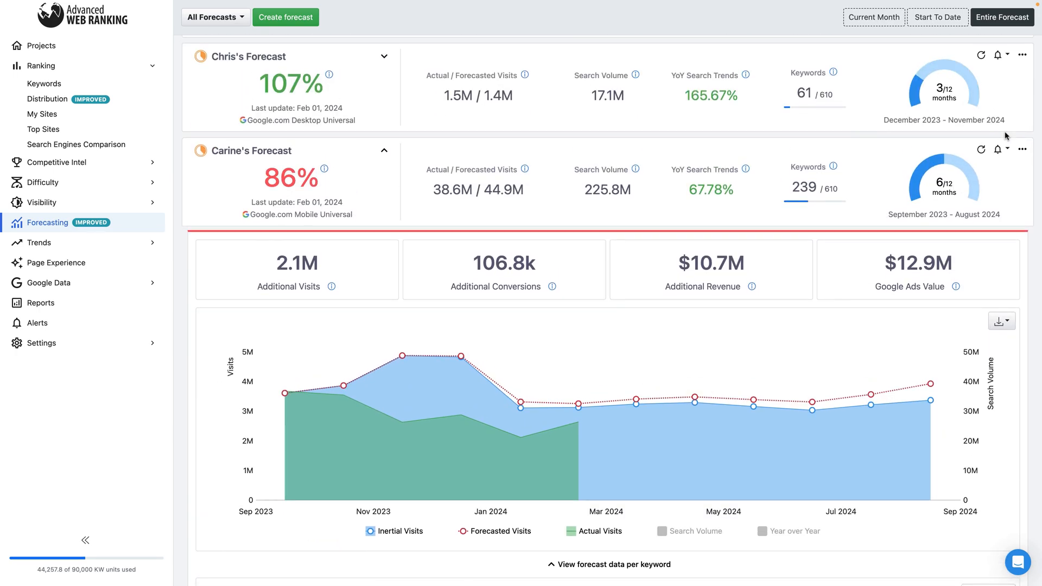
left_click(1022, 148)
left_click(1001, 170)
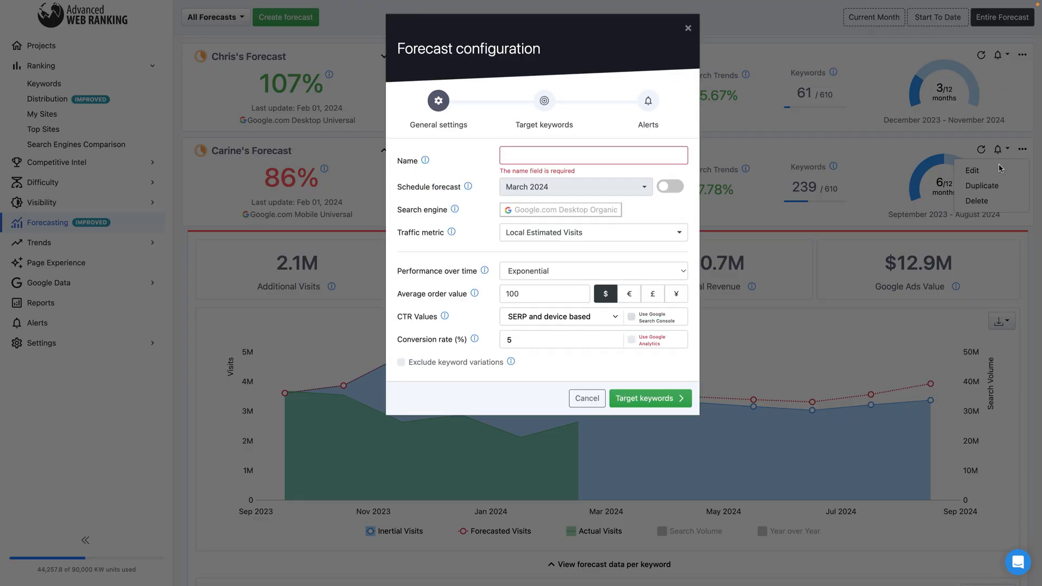
left_click(688, 29)
Duplicate the mobile forecast and name the copy with the original forecast's name followed by "for California".
left_click(1022, 149)
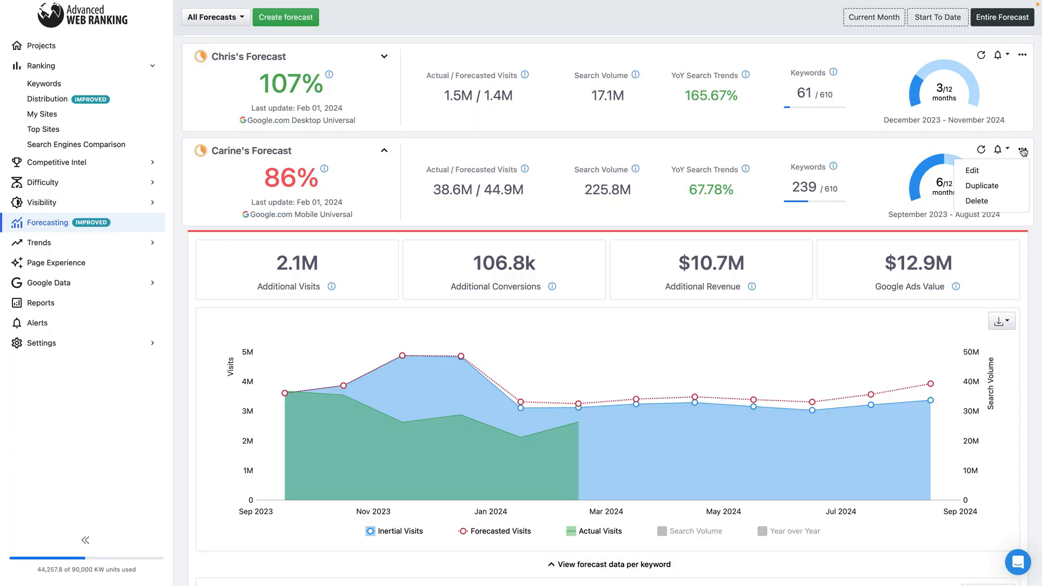
left_click(1005, 185)
left_click(634, 157)
type("Carine's Forecast")
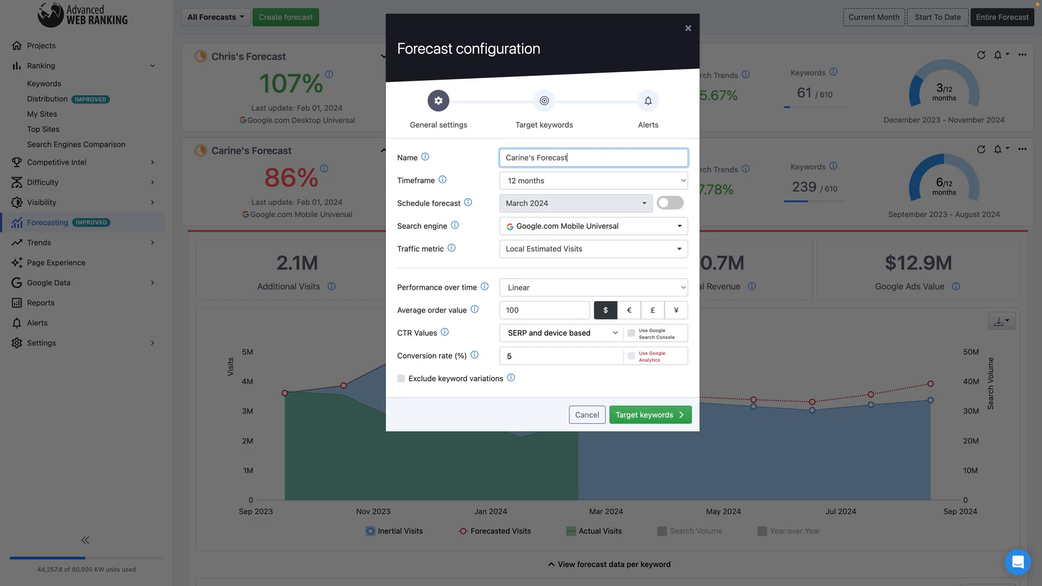
type(" for California")
Set the copy's search engine to Google.com California Desktop Universal and save the forecast with its existing target keywords and alerts.
left_click(638, 226)
left_click(627, 293)
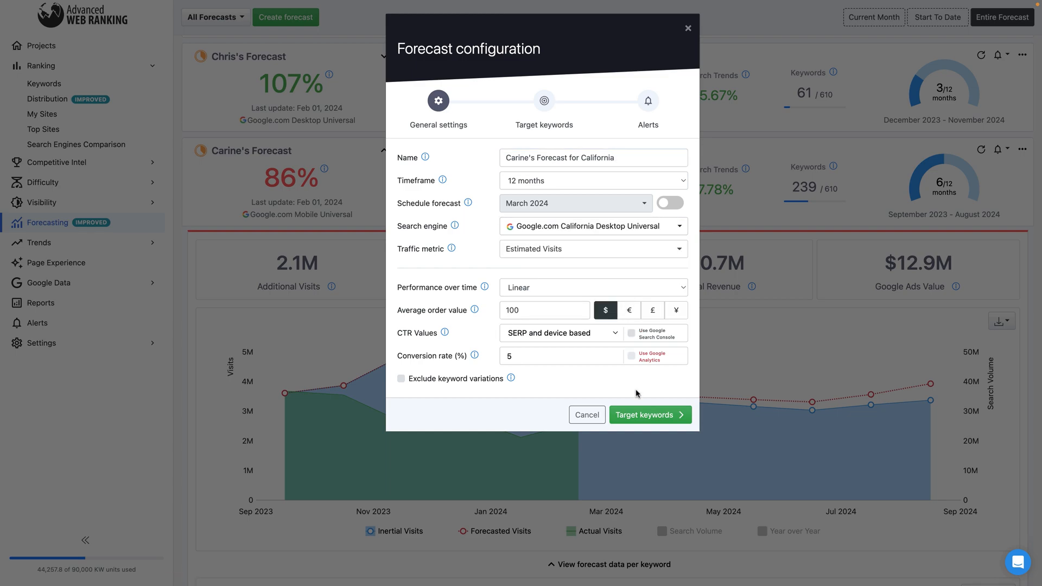
left_click(639, 414)
left_click(667, 413)
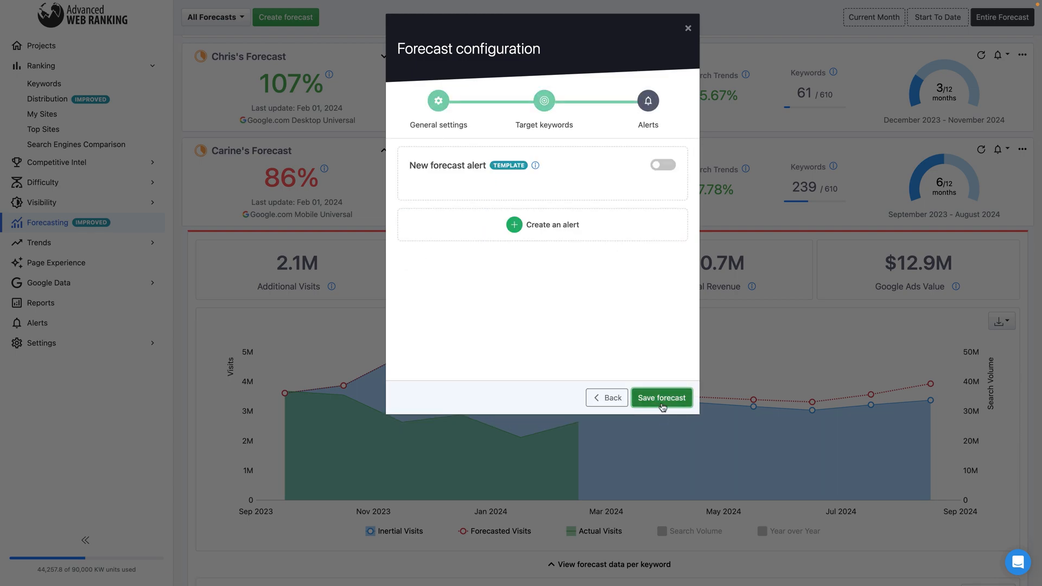
left_click(661, 404)
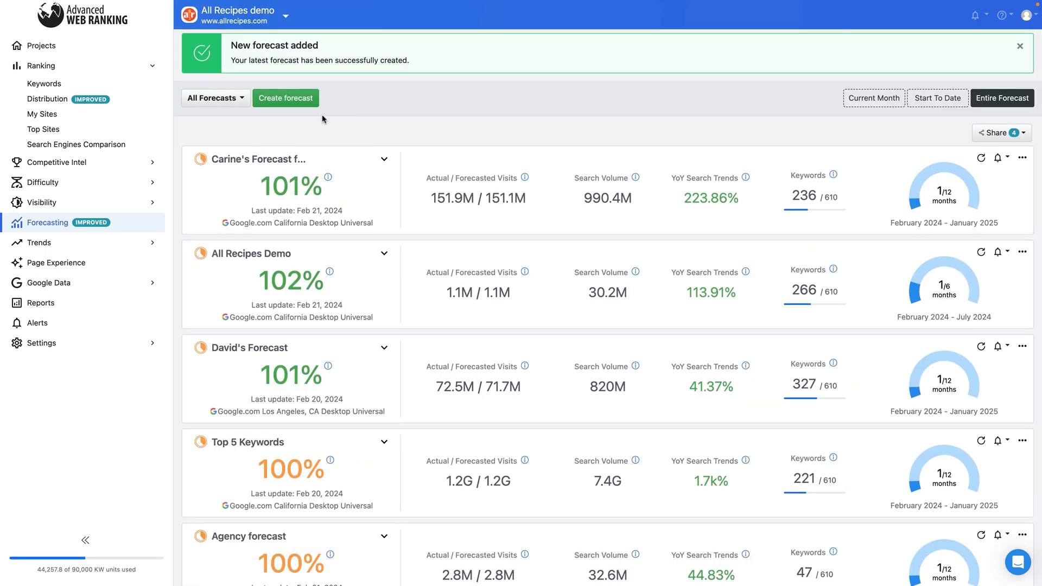
View the status options available for filtering the forecast list.
left_click(237, 106)
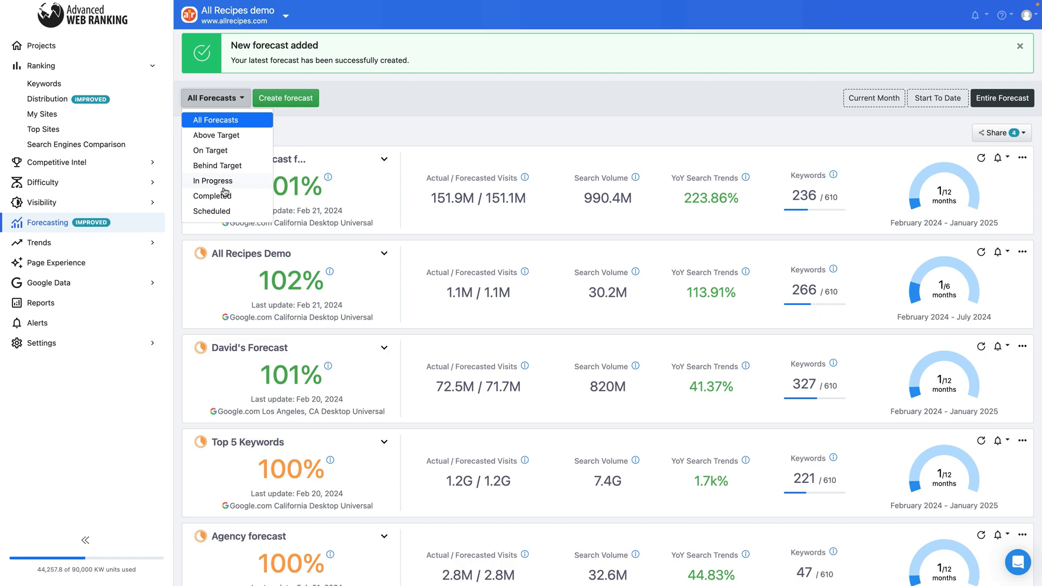
left_click(174, 194)
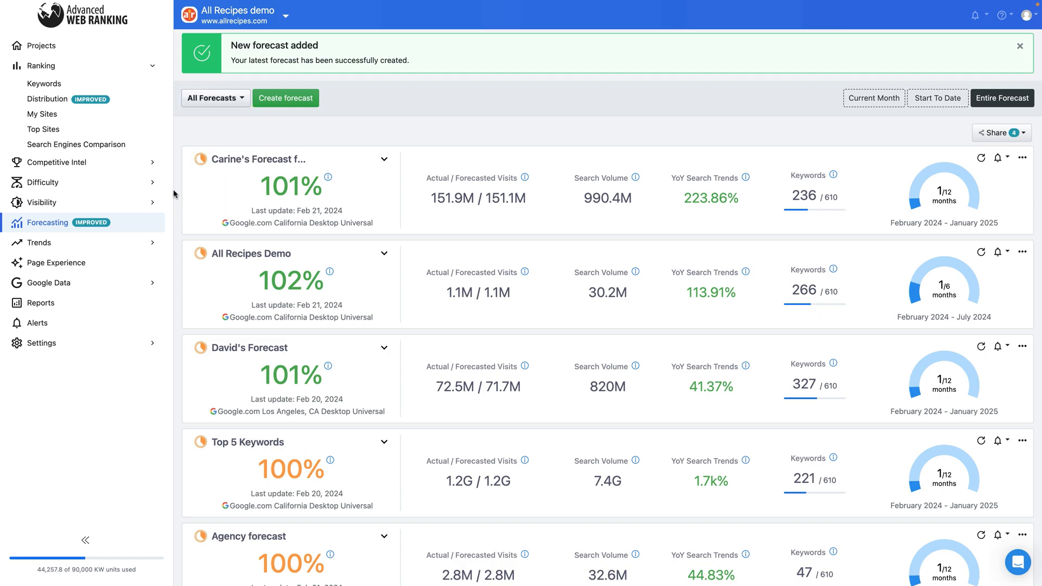